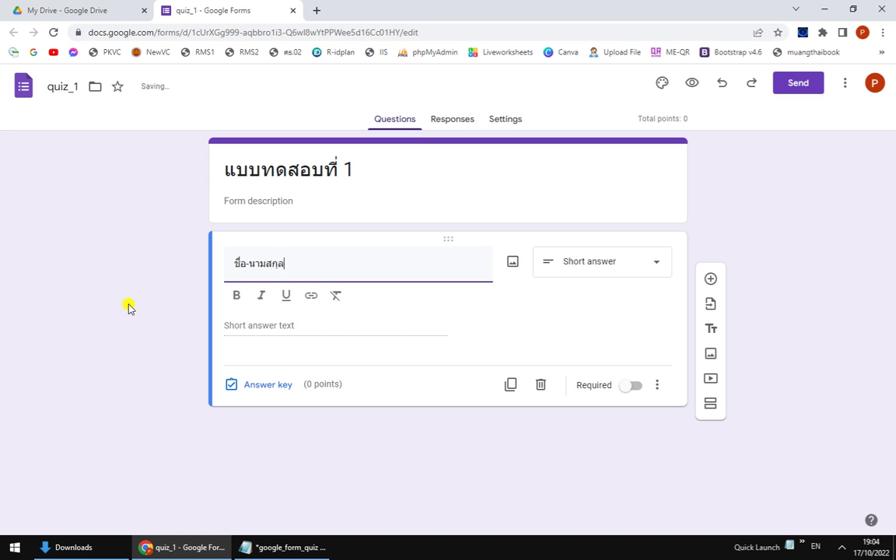
# Set the ชื่อ-นามสกุล question's type to Short answer and make it required.
pyautogui.click(654, 264)
pyautogui.click(636, 165)
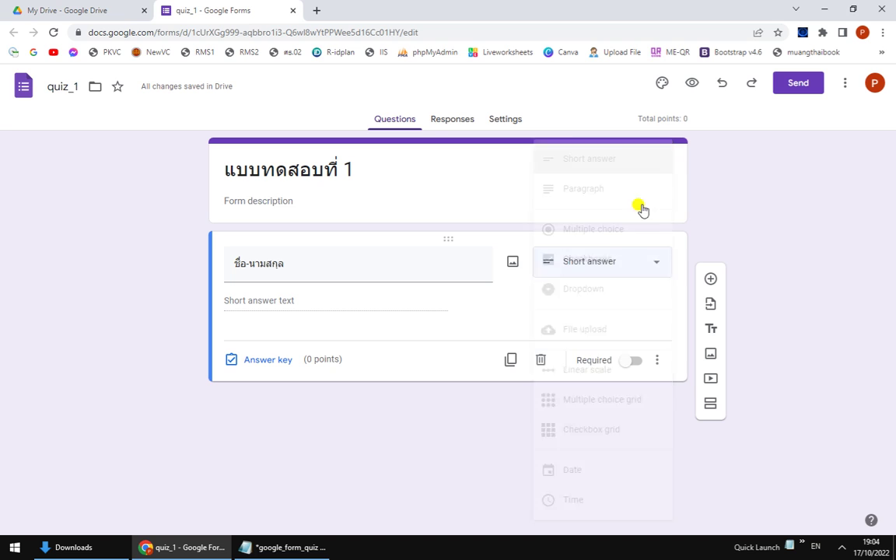
pyautogui.click(636, 361)
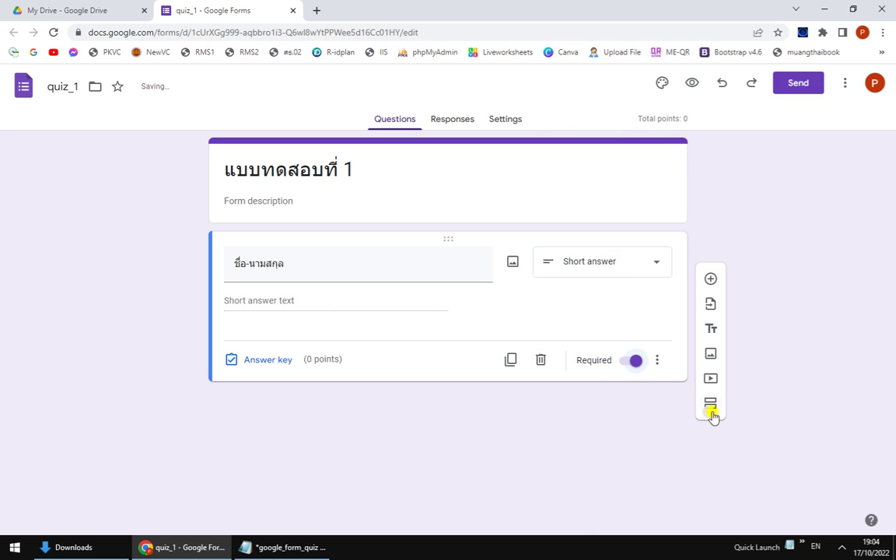
# Add a question and move "1. ข้อใดกล่าวผิดเกี่ยวกับคอมพิวเตอร์ (Computer)" from the Notepad quiz file into its title.
pyautogui.click(712, 281)
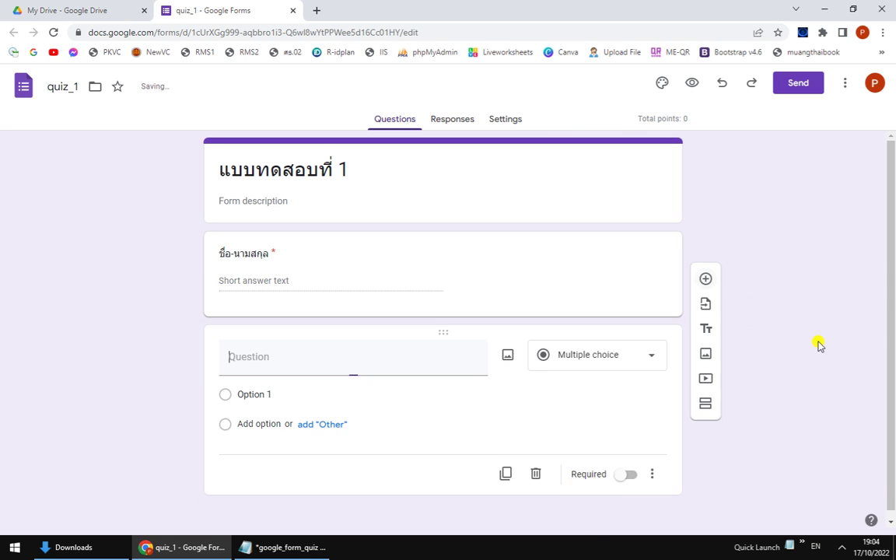
pyautogui.click(296, 544)
pyautogui.moveTo(346, 244); pyautogui.dragTo(523, 244)
pyautogui.hotkey('ctrl', 'c')
pyautogui.click(452, 244)
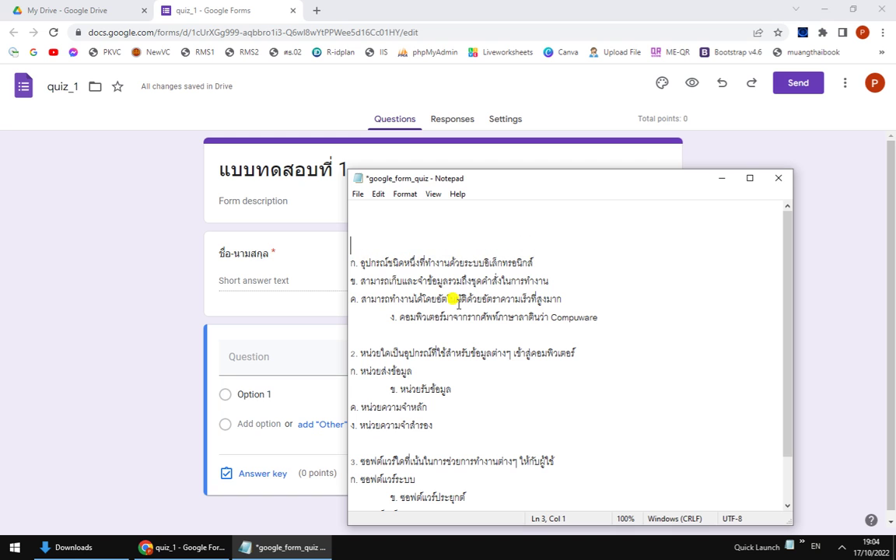
pyautogui.click(286, 544)
pyautogui.hotkey('ctrl', 'v')
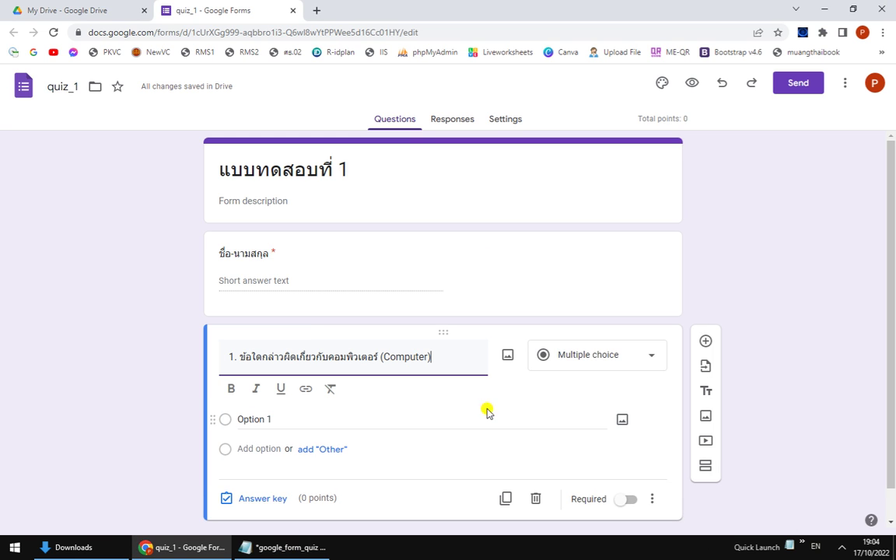
# Move the answer "ก. อุปกรณ์ชนิดหนึ่งที่ทำงานด้วยระบบอิเล็กทรอนิกส์" from the Notepad file into question 1's first option.
pyautogui.click(308, 547)
pyautogui.moveTo(350, 263); pyautogui.dragTo(532, 260)
pyautogui.hotkey('ctrl', 'x')
pyautogui.click(278, 548)
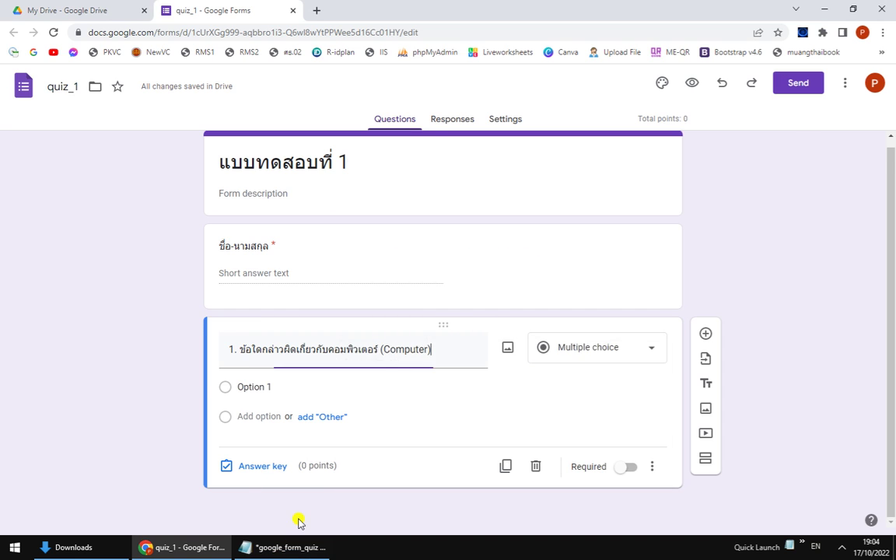
pyautogui.click(288, 387)
pyautogui.hotkey('ctrl', 'v')
# Move the answer "ข. สามารถเก็บและจำข้อมูลรวมถึงชุดคำสั่งในการทำงาน" from the Notepad file into a second option of question 1.
pyautogui.click(285, 549)
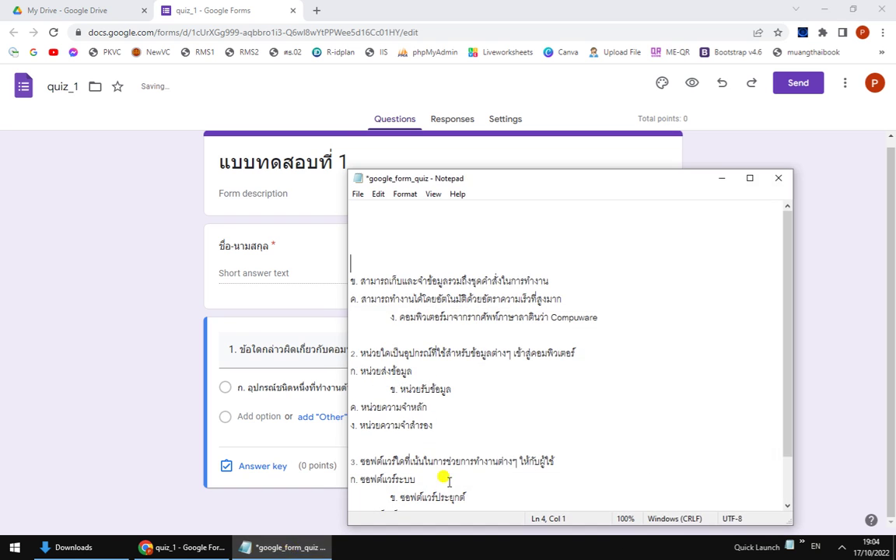
pyautogui.moveTo(345, 278); pyautogui.dragTo(537, 278)
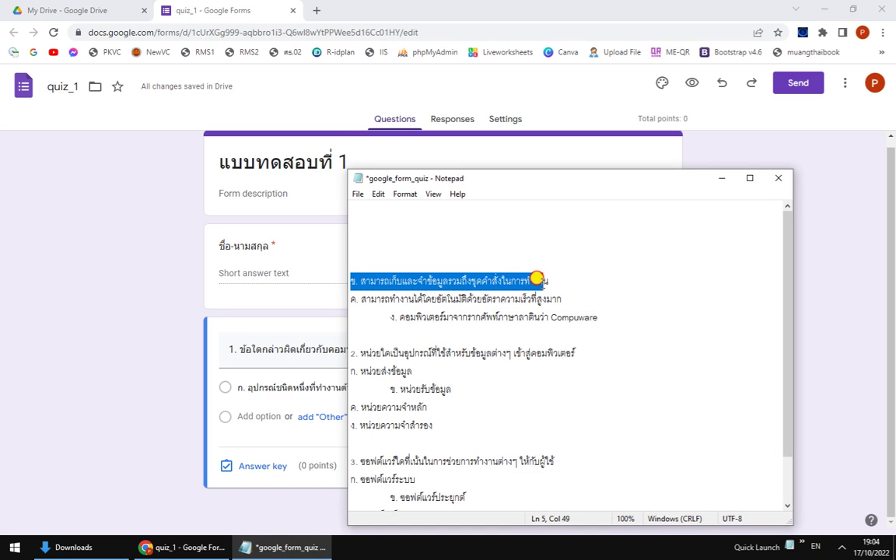
pyautogui.hotkey('ctrl', 'x')
pyautogui.click(294, 486)
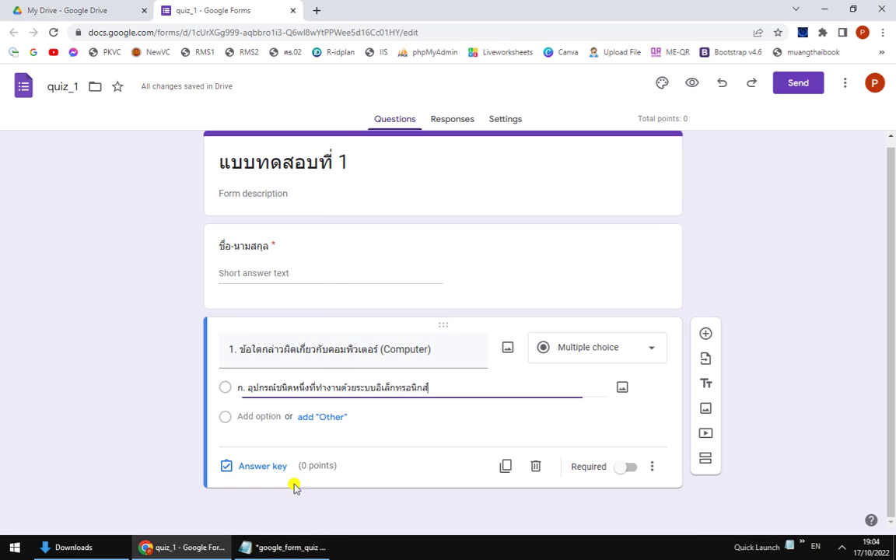
pyautogui.click(258, 416)
pyautogui.hotkey('ctrl', 'v')
# Move the answer "ค. สามารถทำงานได้โดยอัตโนมัติด้วยอัตราความเร็วที่สูงมาก" from the Notepad file into a third option of question 1.
pyautogui.hotkey('alt', 'Tab')
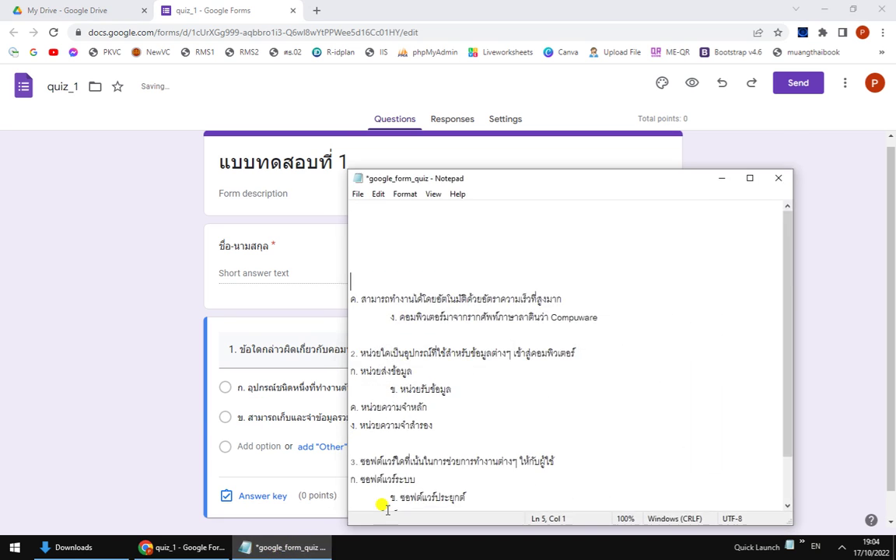
pyautogui.moveTo(344, 302); pyautogui.dragTo(561, 302)
pyautogui.hotkey('ctrl', 'x')
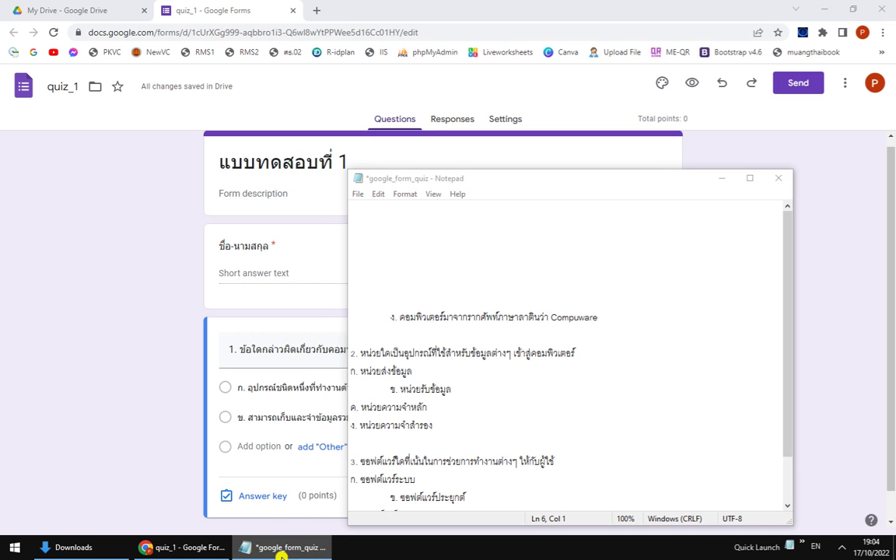
pyautogui.click(240, 444)
pyautogui.hotkey('ctrl', 'v')
# Move the answer "ง. คอมพิวเตอร์มาจากรากศัพท์ภาษาลาตินว่า Compuware" from the Notepad file into a fourth option of question 1.
pyautogui.hotkey('alt', 'Tab')
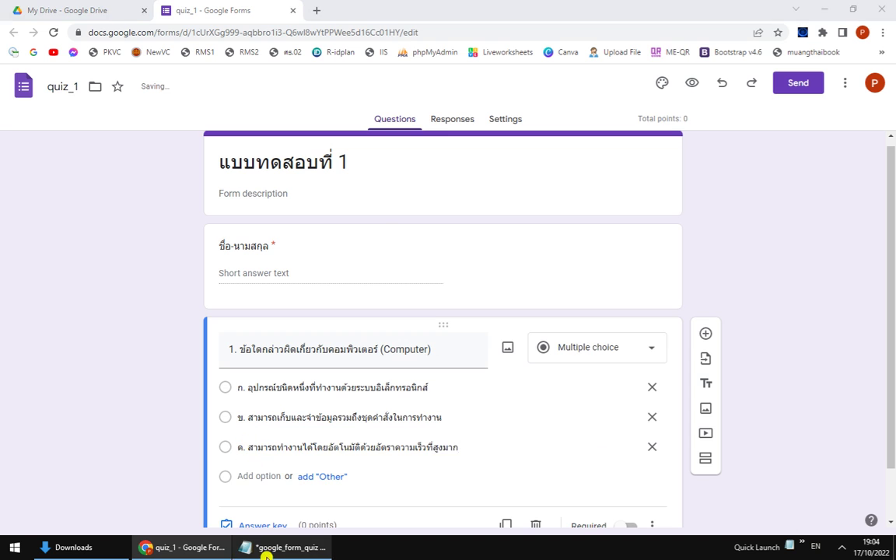
pyautogui.moveTo(394, 327); pyautogui.dragTo(588, 323)
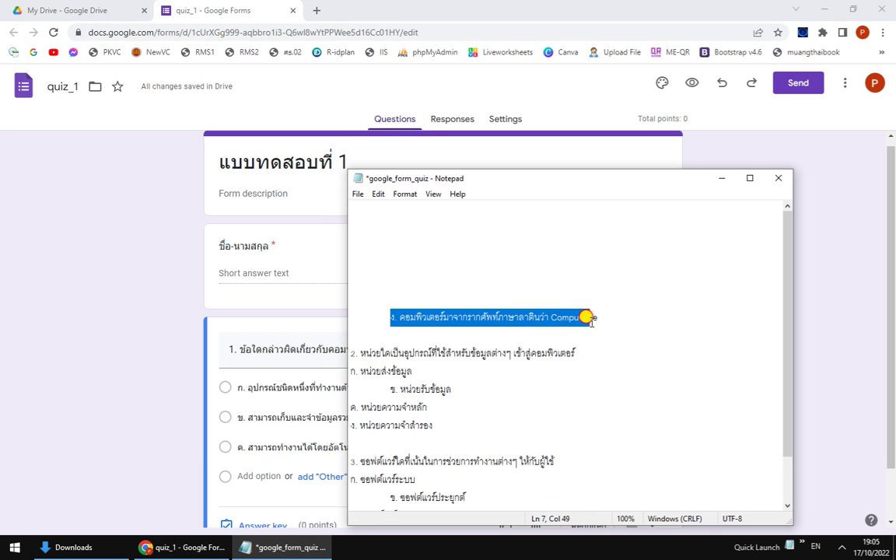
pyautogui.hotkey('ctrl', 'x')
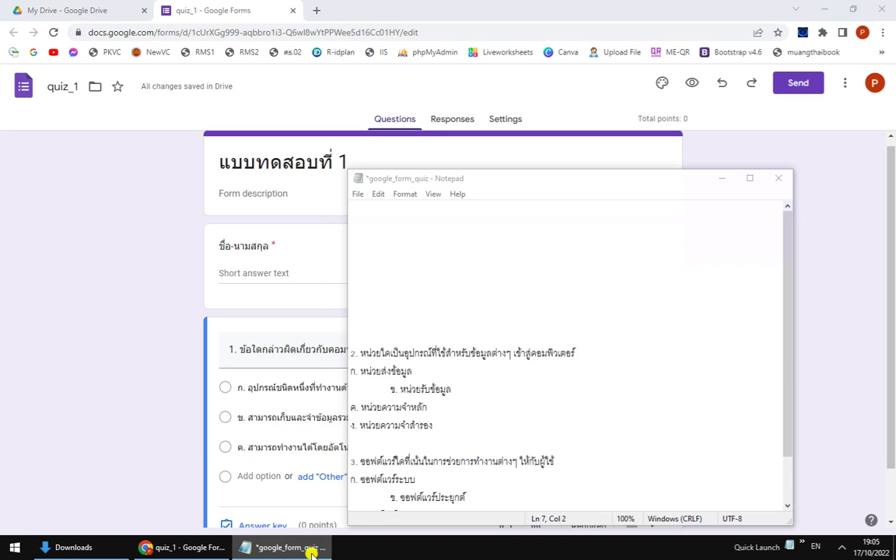
pyautogui.click(309, 547)
pyautogui.click(259, 476)
pyautogui.hotkey('ctrl', 'v')
# Set question 1's answer key to option ง, worth 1 point.
pyautogui.scroll(-1, 149, 467)
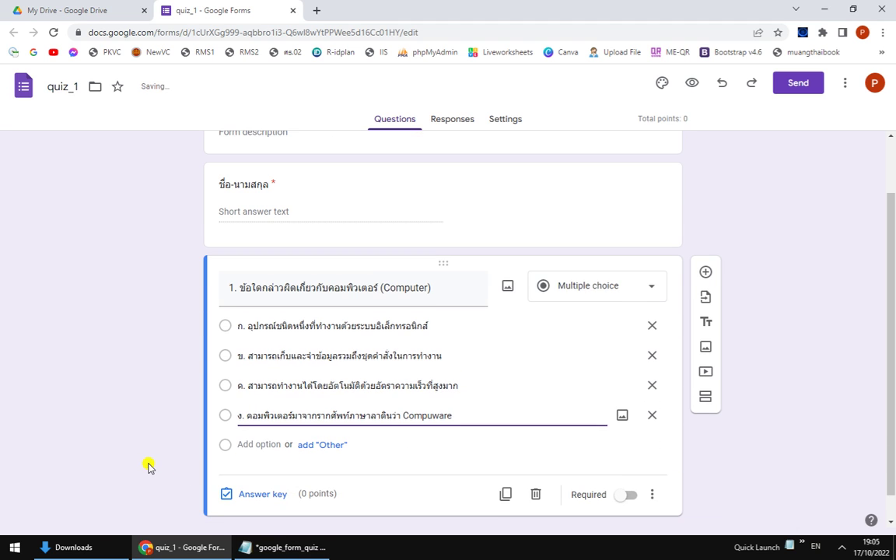
pyautogui.click(256, 493)
pyautogui.click(229, 439)
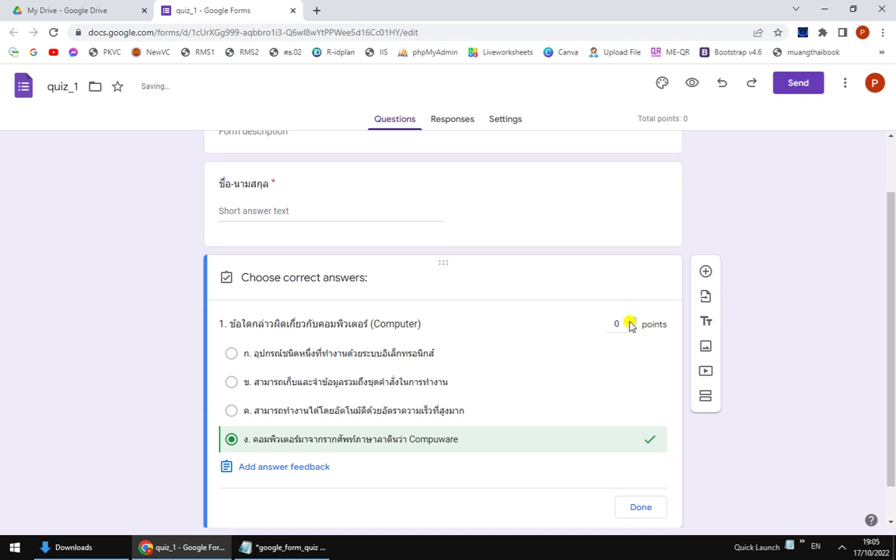
pyautogui.click(640, 507)
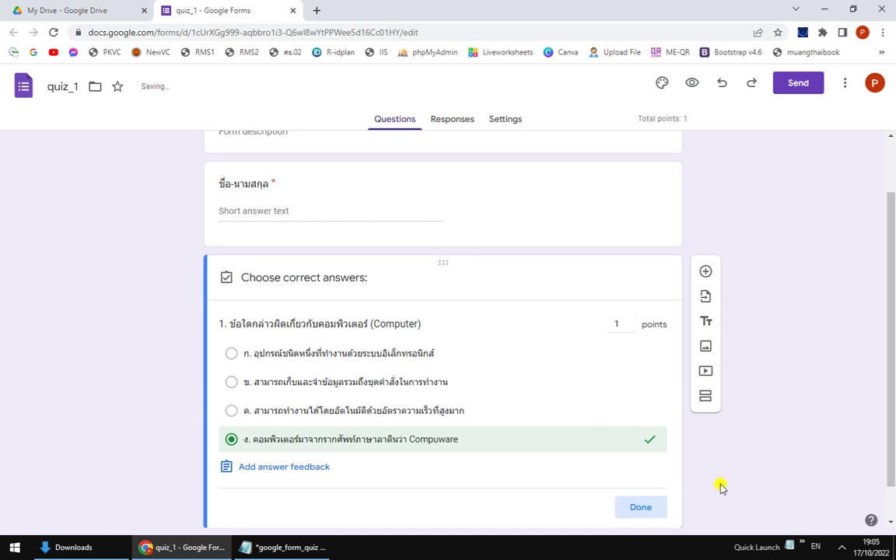
# Add a question below question 1, and delete empty lines above the remaining quiz text in Notepad.
pyautogui.click(705, 272)
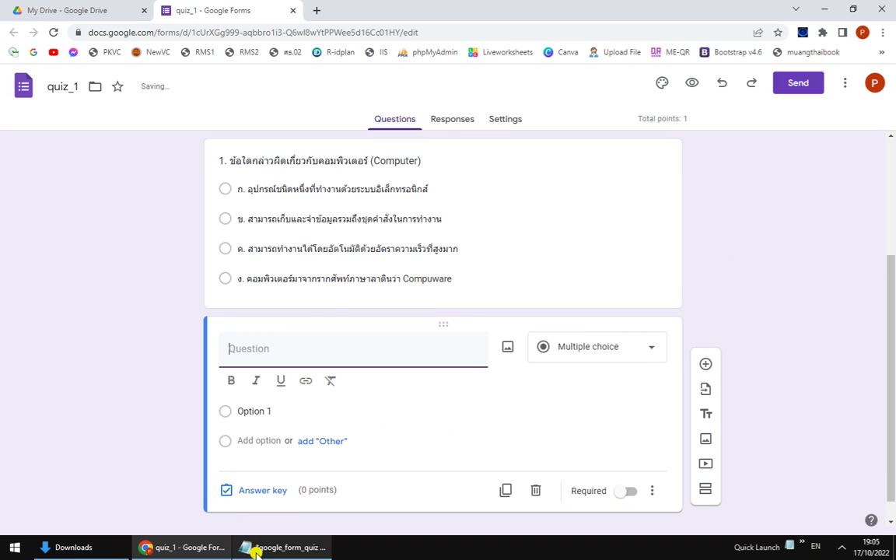
pyautogui.click(284, 547)
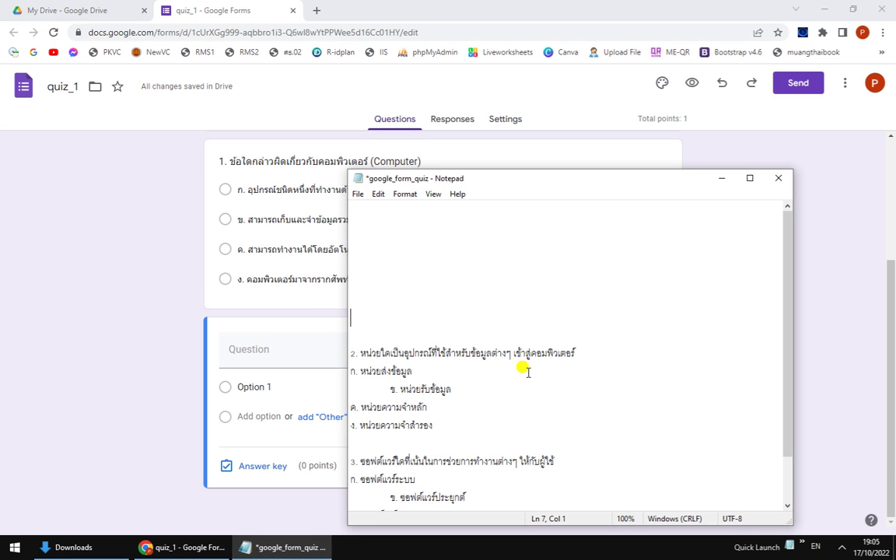
pyautogui.press('BackSpace')
pyautogui.press('BackSpace')
pyautogui.press('BackSpace')
pyautogui.press('BackSpace')
pyautogui.press('BackSpace')
pyautogui.press('BackSpace')
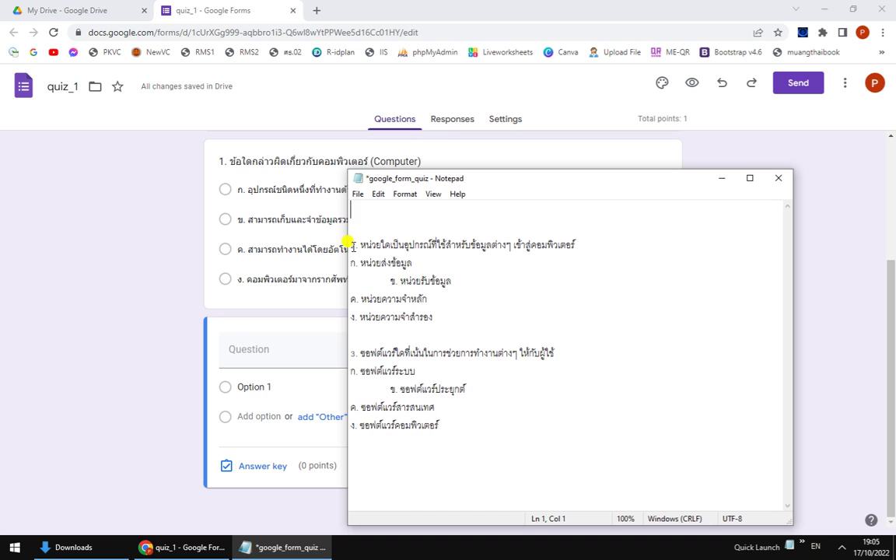
# Move "2. หน่วยใดเป็นอุปกรณ์ที่ใช้สำหรับข้อมูลต่างๆ เข้าสู่คอมพิวเตอร์" from the Notepad file into the new question's title.
pyautogui.moveTo(351, 242); pyautogui.dragTo(575, 237)
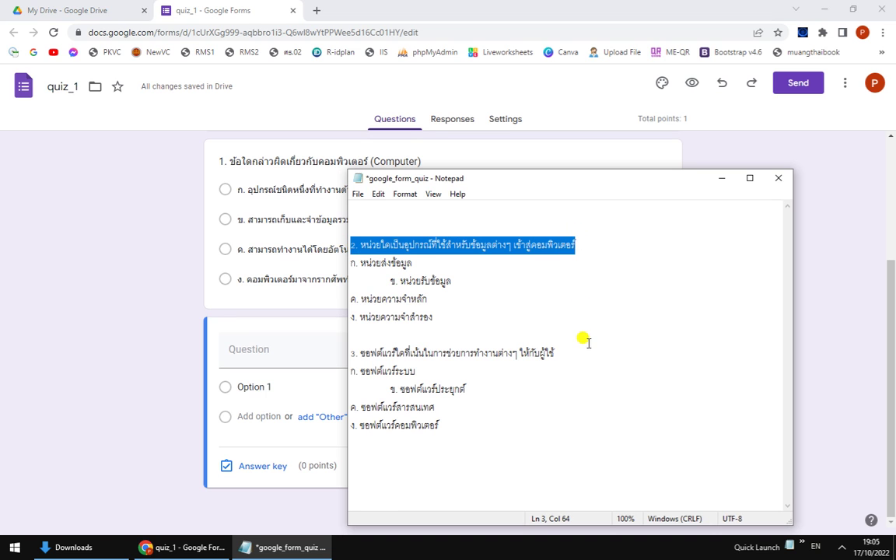
pyautogui.hotkey('ctrl', 'x')
pyautogui.click(296, 543)
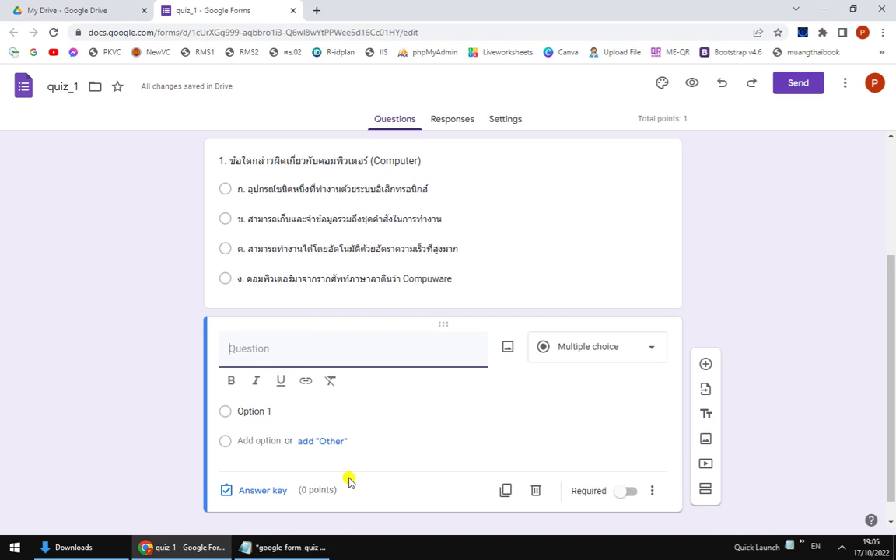
pyautogui.hotkey('ctrl', 'v')
# Move the answer "ก. หน่วยส่งข้อมูล" from the Notepad file into question 2's first option.
pyautogui.click(288, 548)
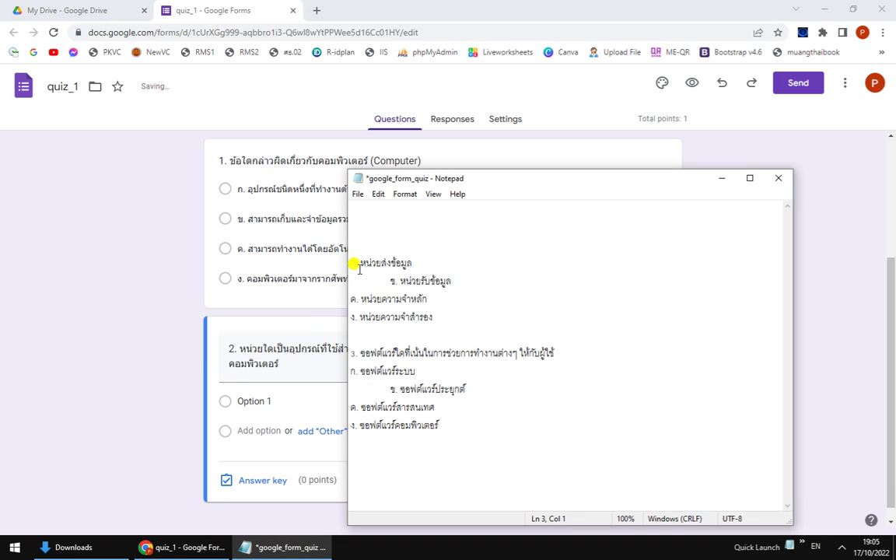
pyautogui.moveTo(347, 260); pyautogui.dragTo(412, 262)
pyautogui.hotkey('ctrl', 'x')
pyautogui.click(306, 555)
pyautogui.click(273, 422)
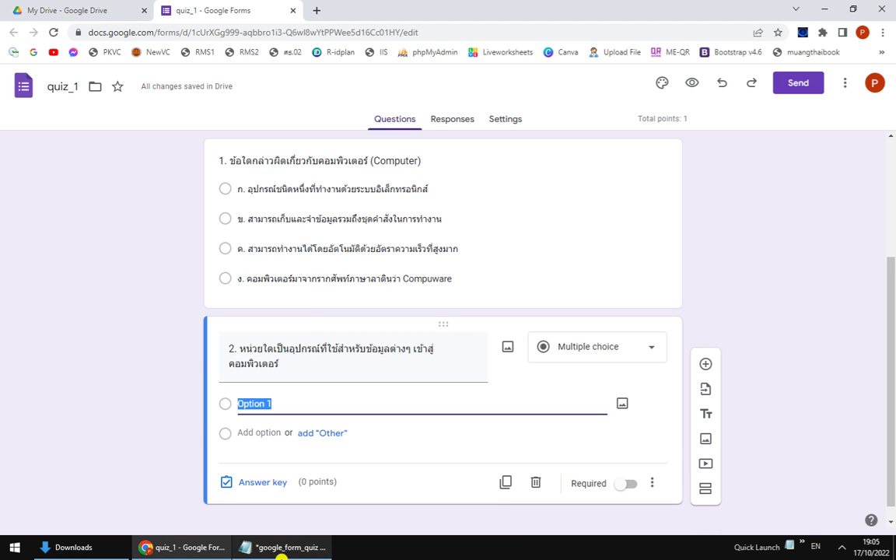
pyautogui.hotkey('ctrl', 'v')
# Move the answer "ข. หน่วยรับข้อมูล" from the Notepad file into a second option of question 2.
pyautogui.click(287, 548)
pyautogui.moveTo(389, 281); pyautogui.dragTo(448, 280)
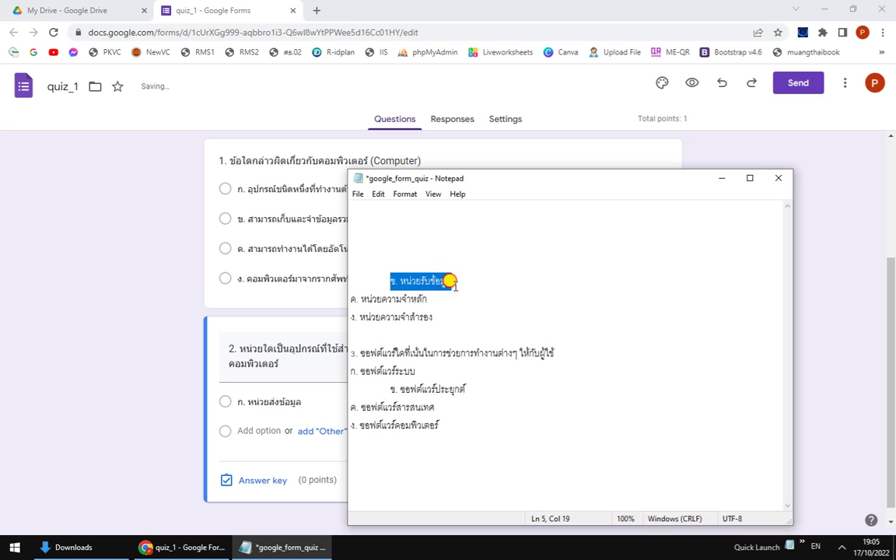
pyautogui.hotkey('ctrl', 'x')
pyautogui.click(293, 535)
pyautogui.click(260, 431)
pyautogui.hotkey('ctrl', 'v')
# Move the answer "ค. หน่วยความจำหลัก" from the Notepad file into a third option of question 2.
pyautogui.hotkey('alt', 'Tab')
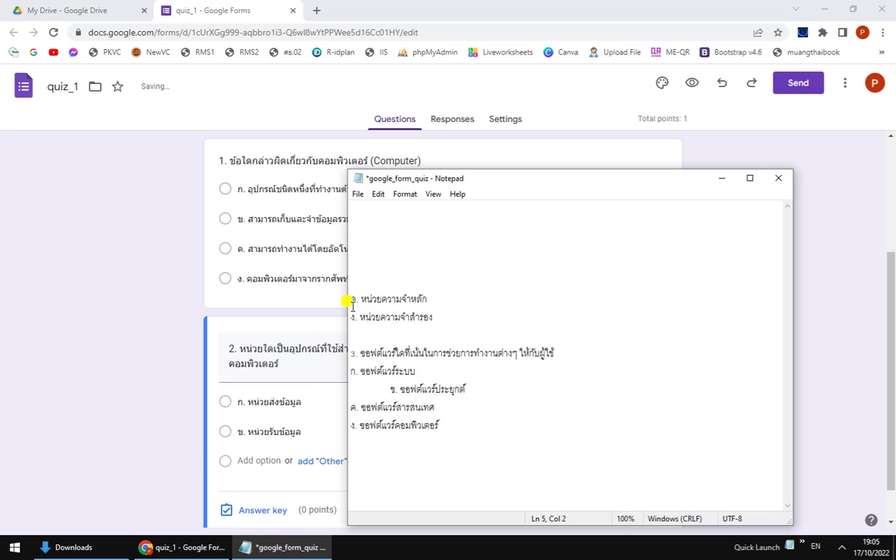
pyautogui.moveTo(349, 297); pyautogui.dragTo(426, 296)
pyautogui.hotkey('ctrl', 'x')
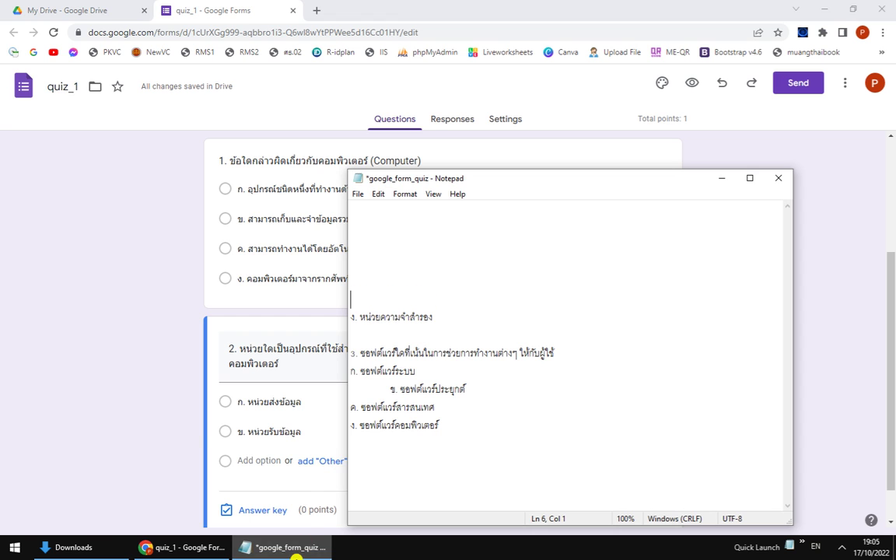
pyautogui.click(291, 537)
pyautogui.click(260, 460)
pyautogui.hotkey('ctrl', 'v')
# Move the answer "ง. หน่วยความจำสำรอง" from the Notepad file into a fourth option of question 2.
pyautogui.click(280, 547)
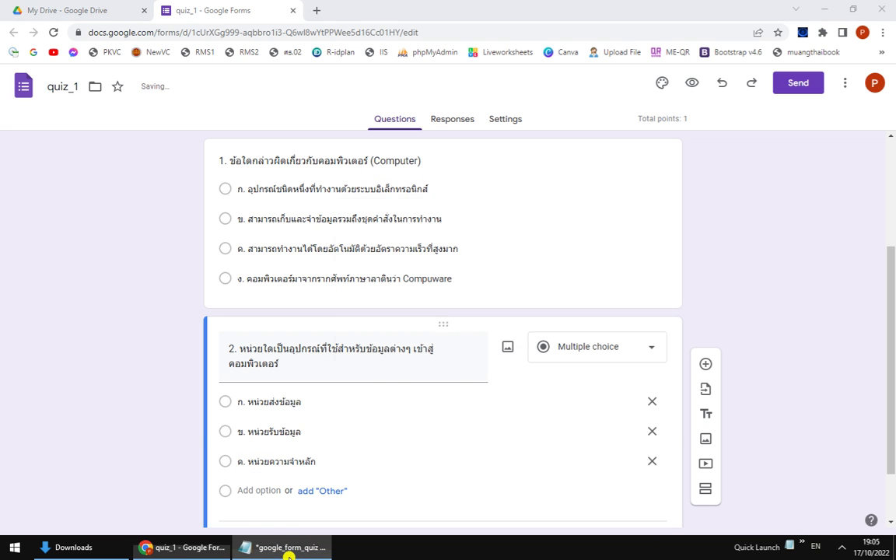
pyautogui.moveTo(348, 317); pyautogui.dragTo(421, 313)
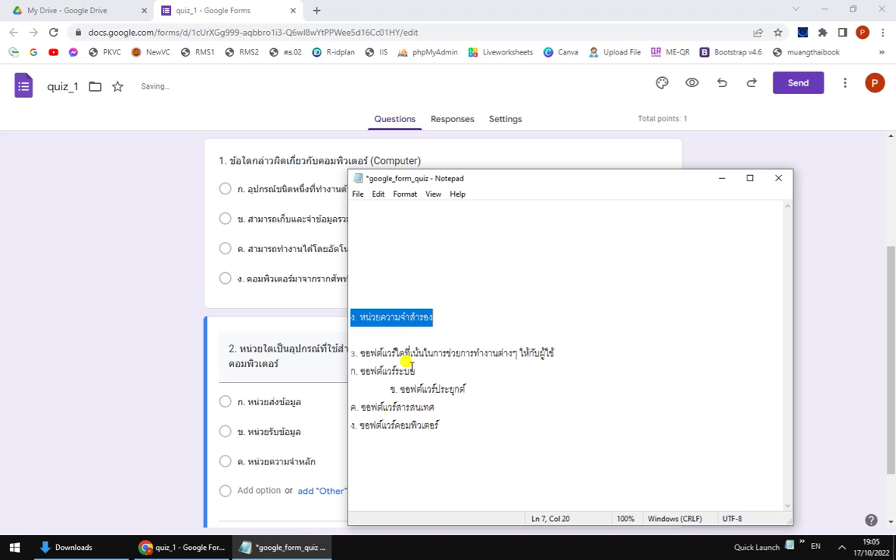
pyautogui.hotkey('ctrl', 'x')
pyautogui.click(296, 538)
pyautogui.click(249, 490)
pyautogui.hotkey('ctrl', 'v')
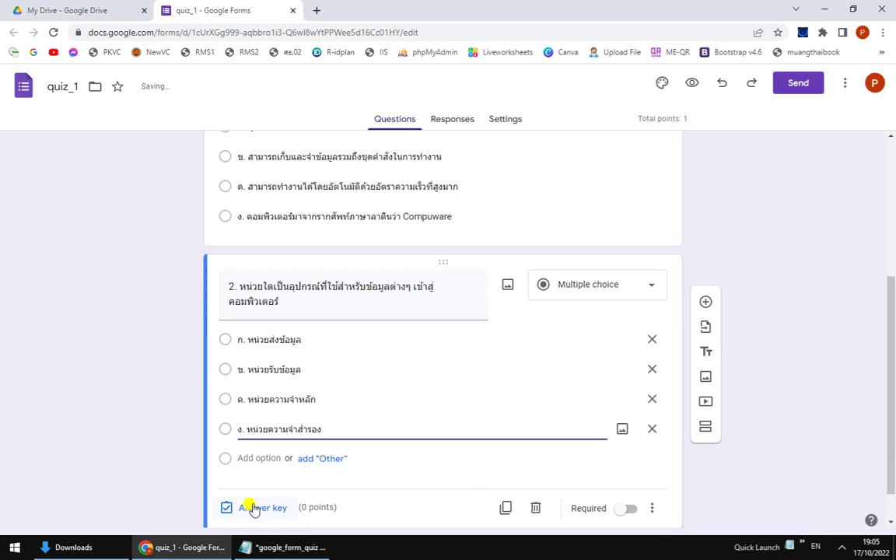
# Set question 2's answer key to option ข, worth 1 point.
pyautogui.click(258, 508)
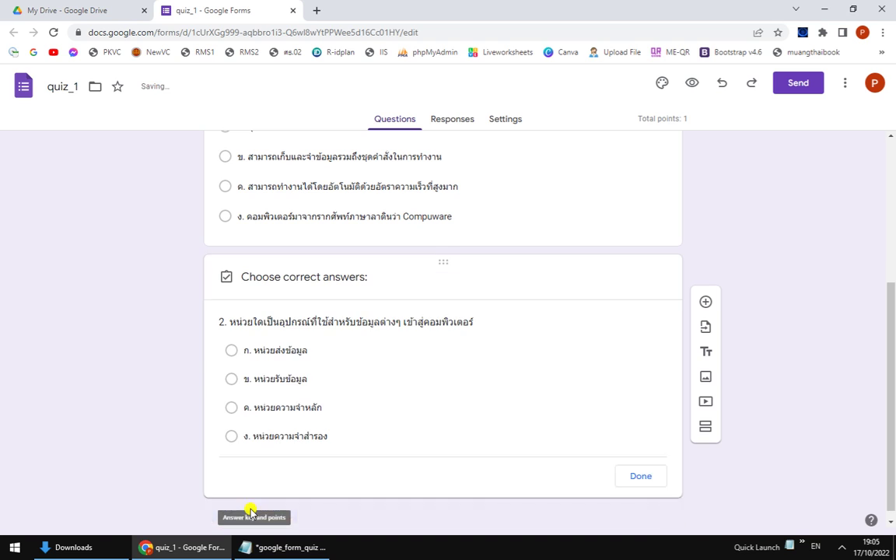
pyautogui.click(230, 385)
pyautogui.click(631, 321)
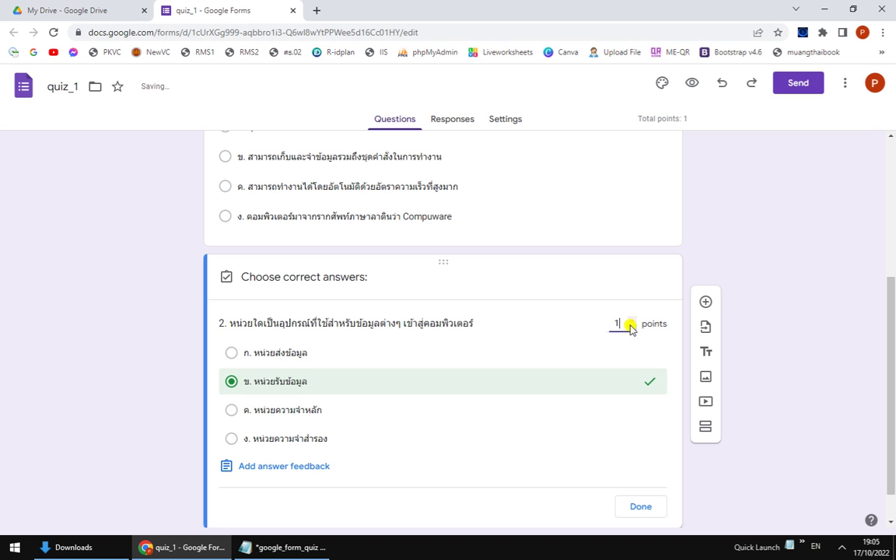
pyautogui.click(637, 504)
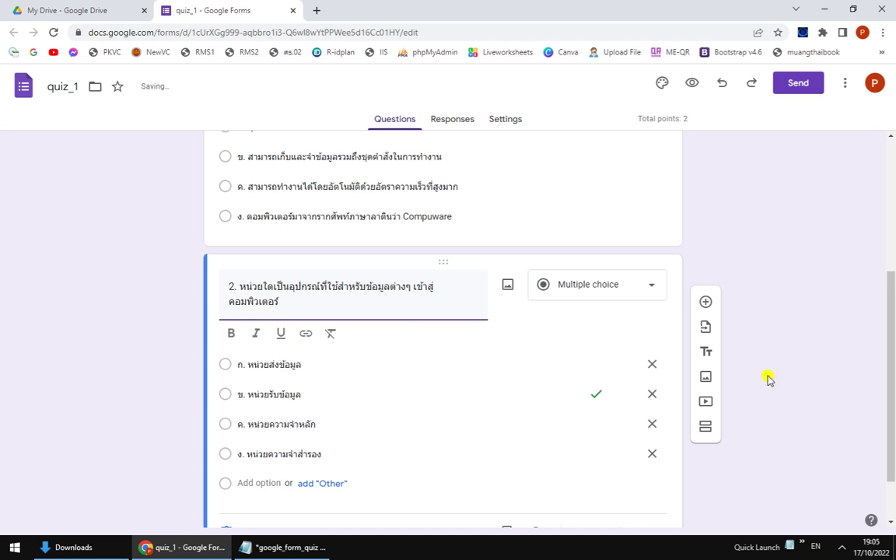
# Add a third question and move the text "3. ซอฟต์แวร์ใดที่เน้นในการช่วยการทำงานต่างๆ ให้กับผู้ใช้" into it from the Notepad file.
pyautogui.click(706, 303)
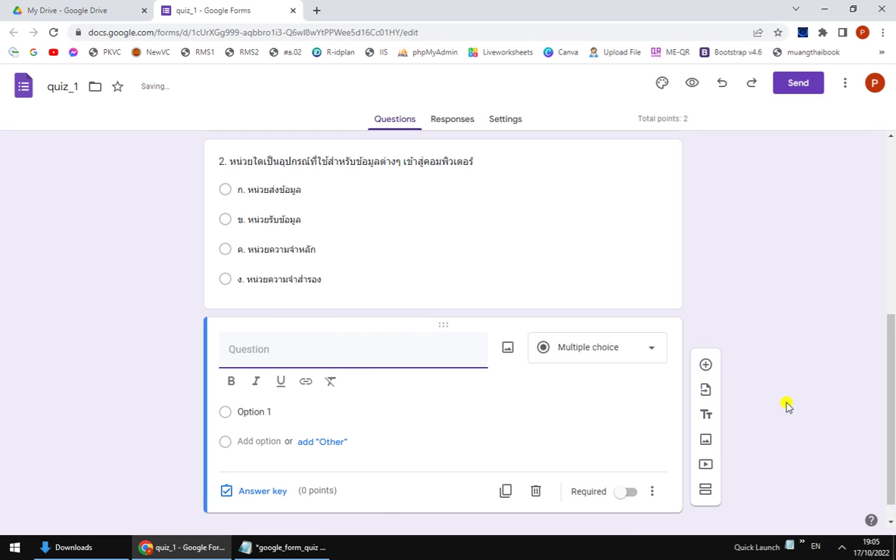
pyautogui.click(309, 549)
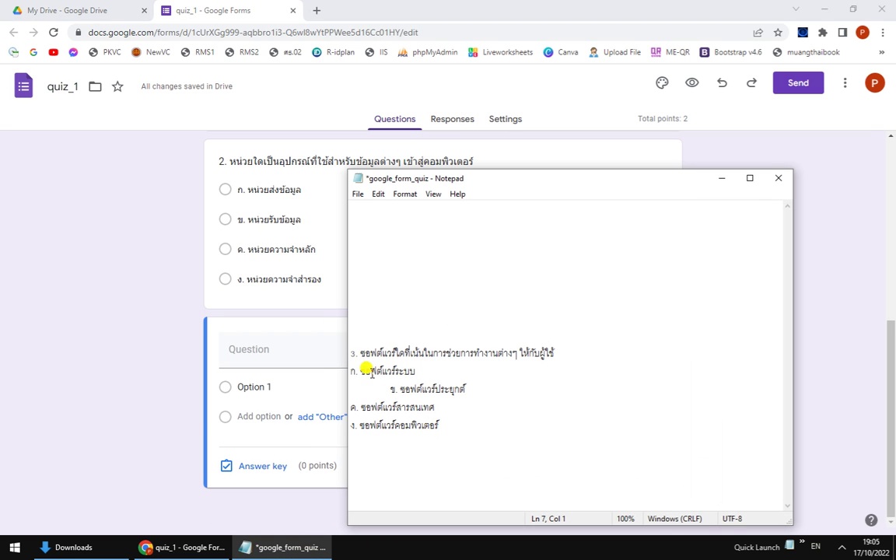
pyautogui.moveTo(348, 353); pyautogui.dragTo(552, 351)
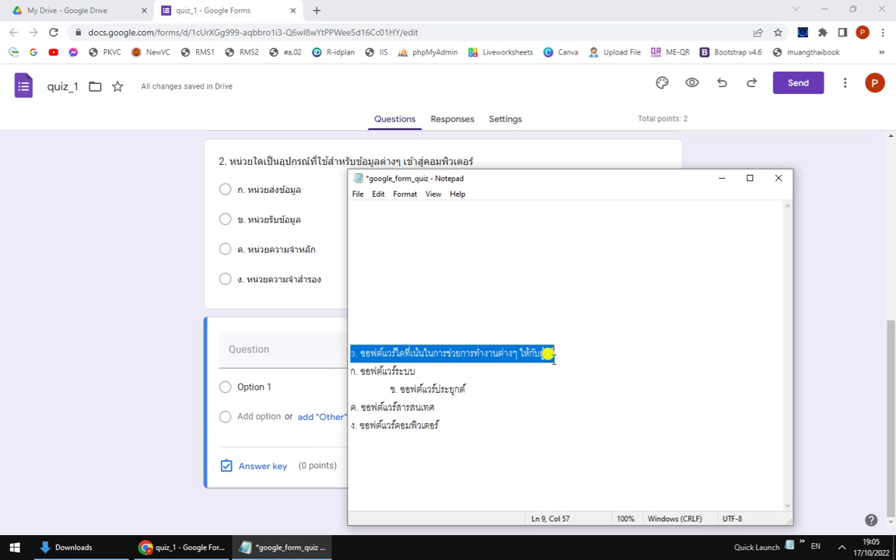
pyautogui.hotkey('ctrl', 'x')
pyautogui.click(270, 548)
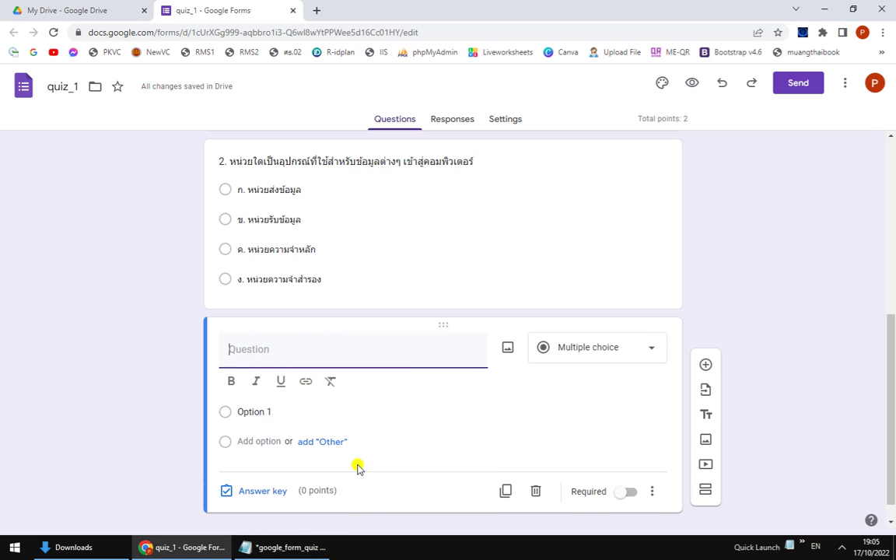
pyautogui.hotkey('ctrl', 'v')
# Move the answer "ก. ซอฟต์แวร์ระบบ" from the Notepad file into the first option of question 3.
pyautogui.click(293, 548)
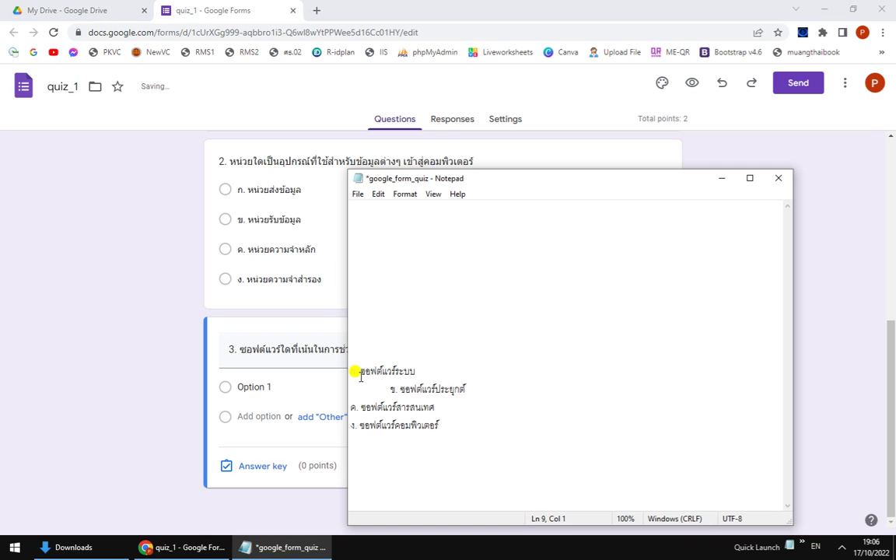
pyautogui.moveTo(349, 371); pyautogui.dragTo(420, 365)
pyautogui.hotkey('ctrl', 'x')
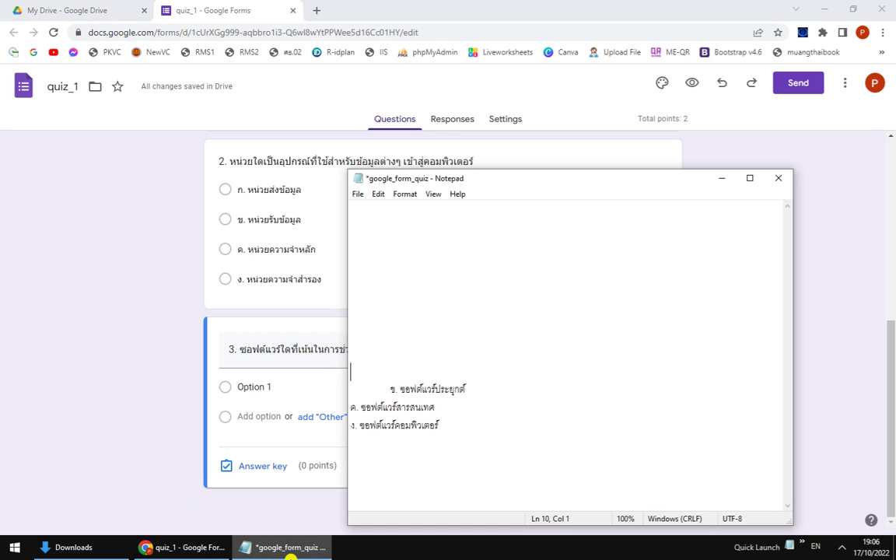
pyautogui.click(288, 548)
pyautogui.click(284, 387)
pyautogui.hotkey('ctrl', 'v')
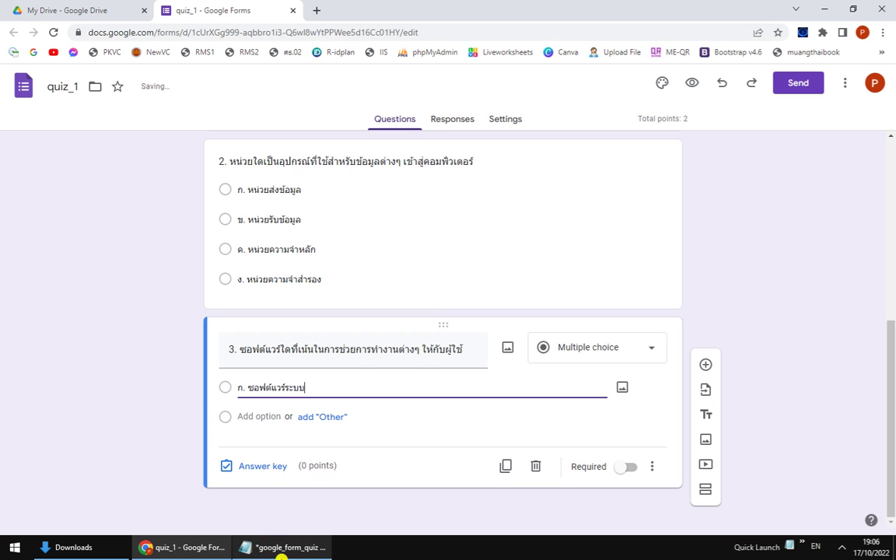
# Move the answer "ข. ซอฟต์แวร์ประยุกต์" from the Notepad file into a second option of question 3.
pyautogui.click(311, 547)
pyautogui.moveTo(386, 382); pyautogui.dragTo(466, 380)
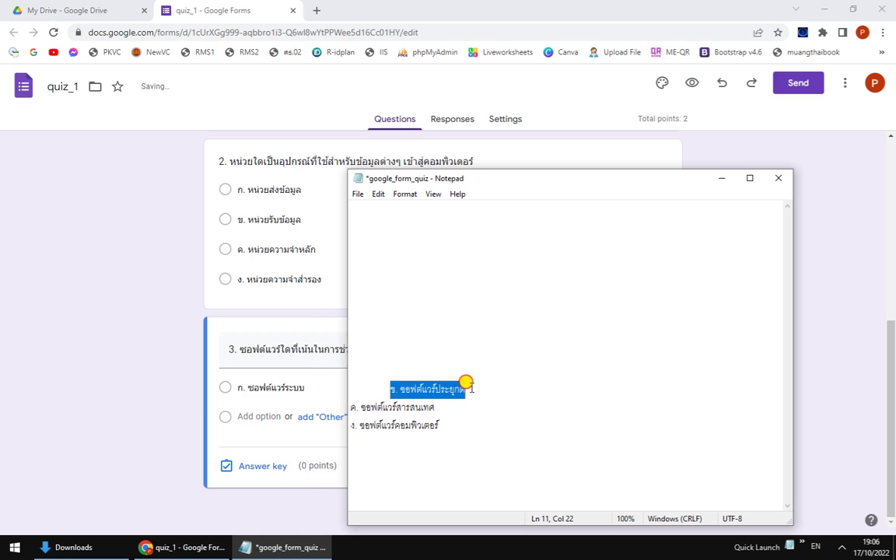
pyautogui.hotkey('ctrl', 'x')
pyautogui.click(304, 548)
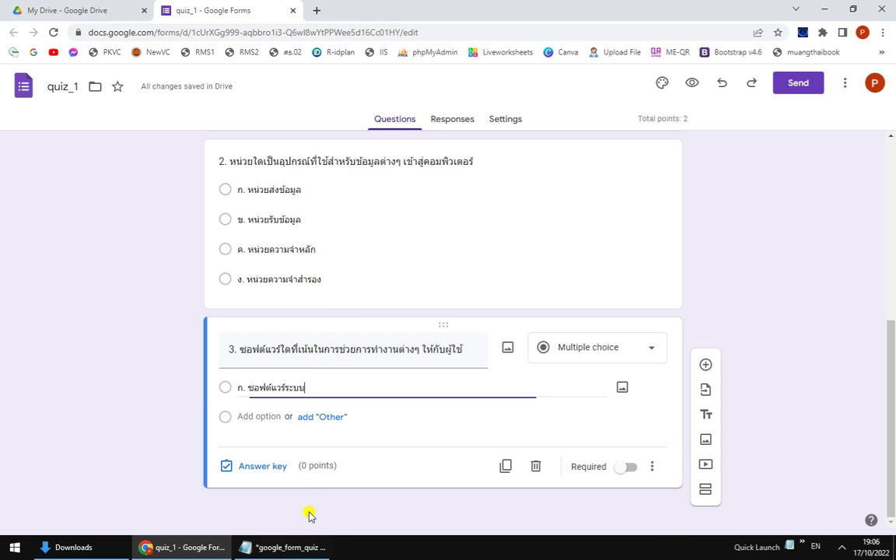
pyautogui.click(265, 417)
pyautogui.hotkey('ctrl', 'v')
# Move the answer "ค. ซอฟต์แวร์สารสนเทศ" from the Notepad file into a third option of question 3.
pyautogui.hotkey('alt', 'Tab')
pyautogui.click(352, 406)
pyautogui.moveTo(354, 403); pyautogui.dragTo(433, 403)
pyautogui.hotkey('ctrl', 'x')
pyautogui.hotkey('alt', 'Tab')
pyautogui.click(259, 447)
pyautogui.hotkey('ctrl', 'v')
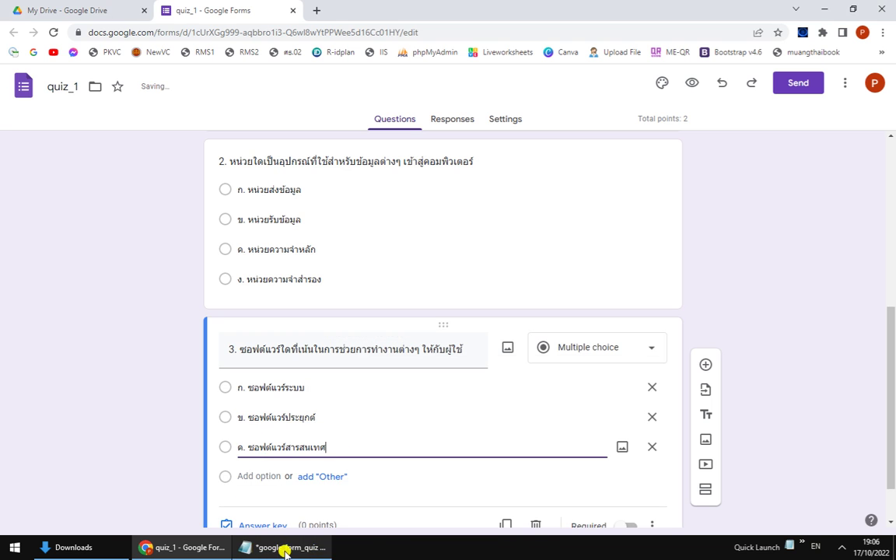
# Move the answer "ง. ซอฟต์แวร์คอมพิวเตอร์" from the Notepad file into a fourth option of question 3.
pyautogui.hotkey('alt', 'Tab')
pyautogui.click(354, 426)
pyautogui.moveTo(351, 427); pyautogui.dragTo(441, 424)
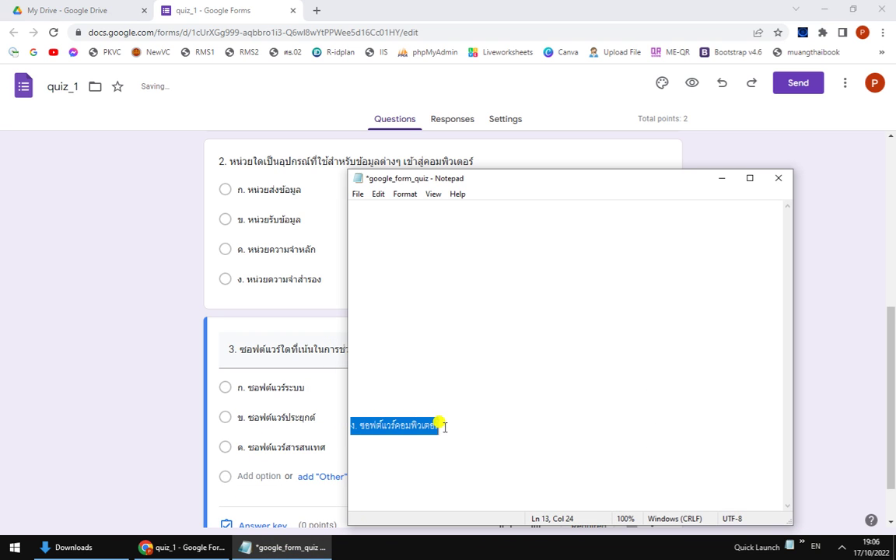
pyautogui.hotkey('ctrl', 'x')
pyautogui.click(285, 549)
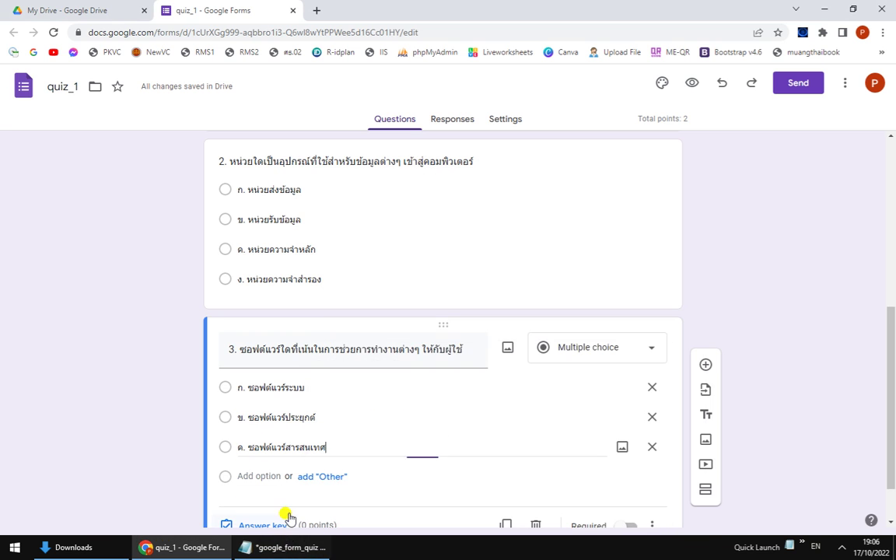
pyautogui.click(259, 476)
pyautogui.hotkey('ctrl', 'v')
# Set question 3's answer key to option ข, worth 1 point, leaving no blank question after it.
pyautogui.scroll(-1, 291, 481)
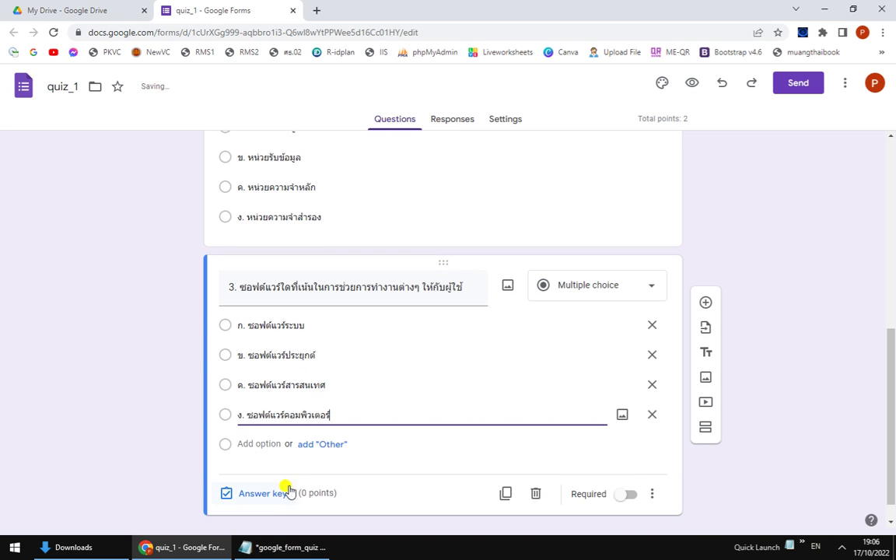
pyautogui.click(274, 497)
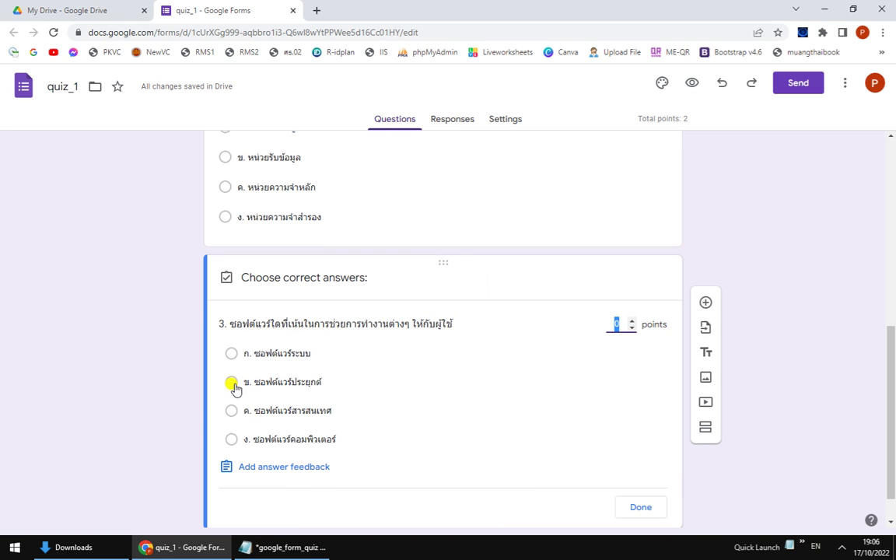
pyautogui.click(232, 382)
pyautogui.click(630, 322)
pyautogui.click(638, 506)
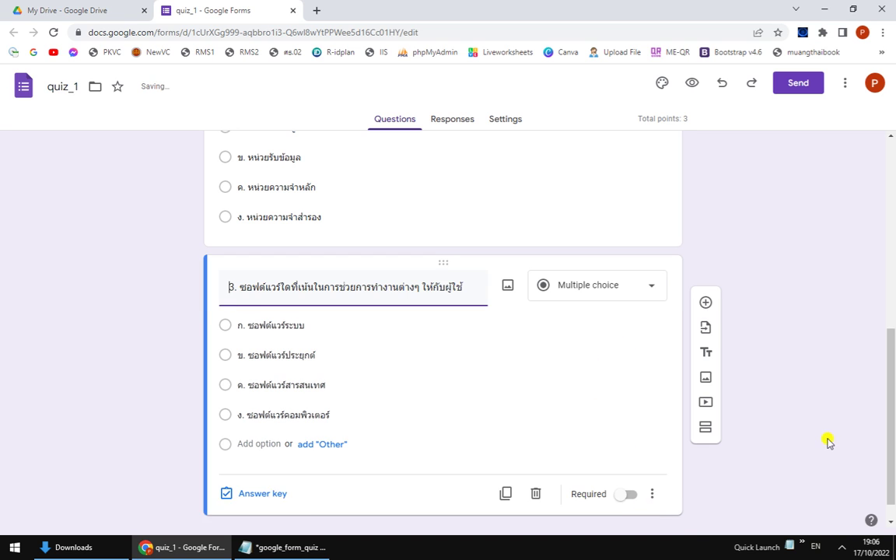
pyautogui.click(713, 306)
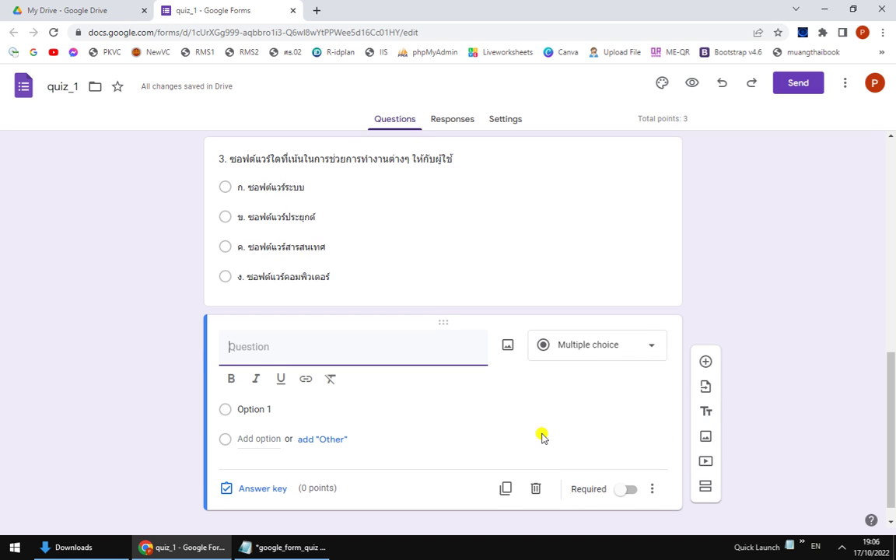
pyautogui.click(535, 489)
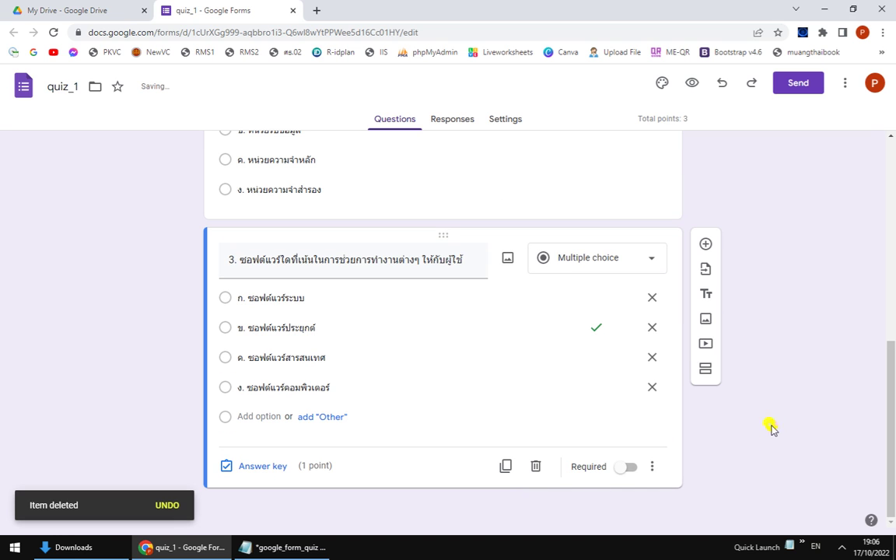
# Set the quiz to release grades later after manual review, and turn off missed questions, correct answers and point values for respondents.
pyautogui.scroll(10, 767, 419)
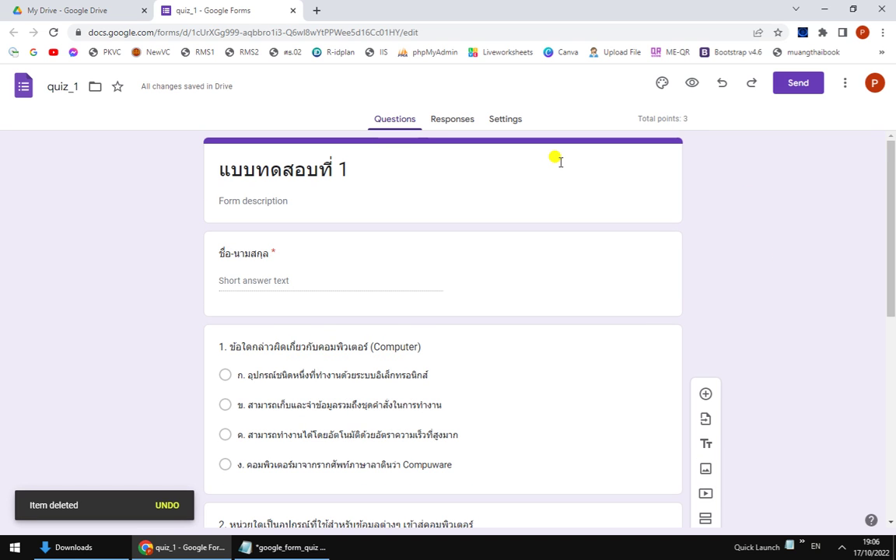
pyautogui.click(509, 119)
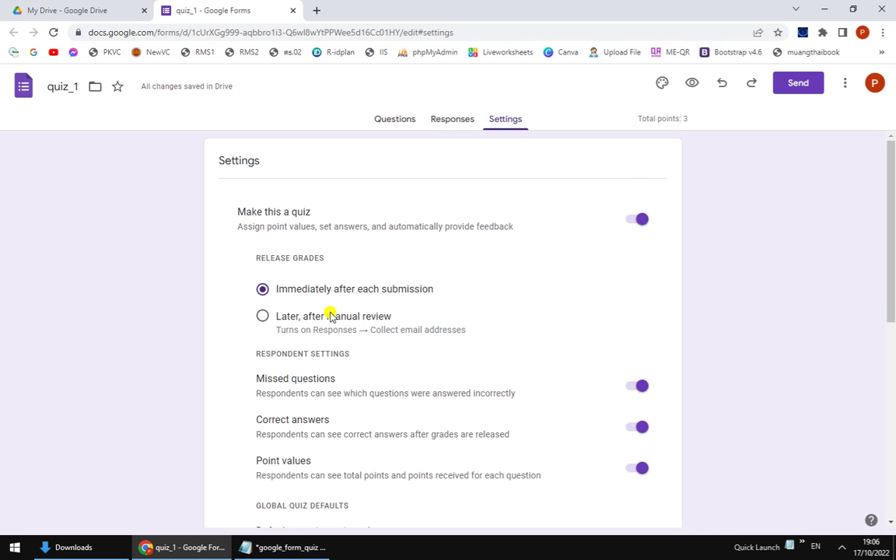
pyautogui.click(262, 316)
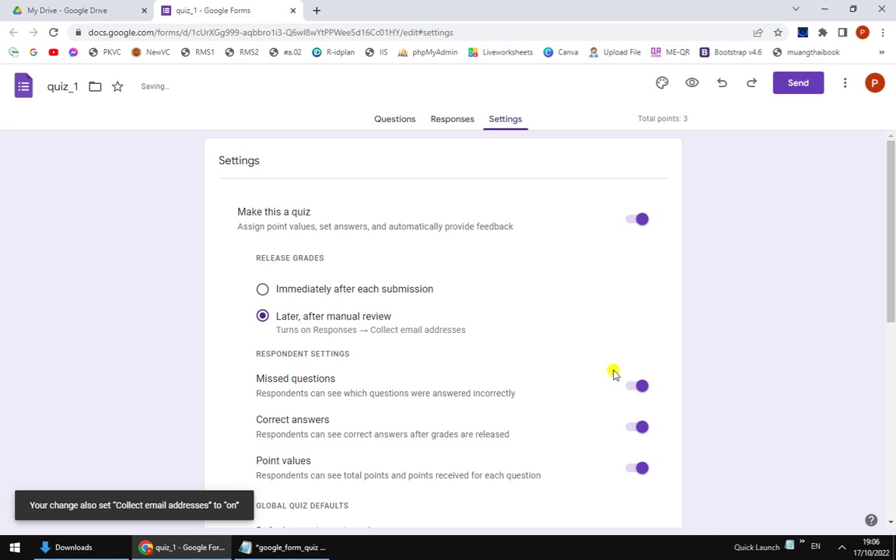
pyautogui.click(628, 392)
pyautogui.click(627, 428)
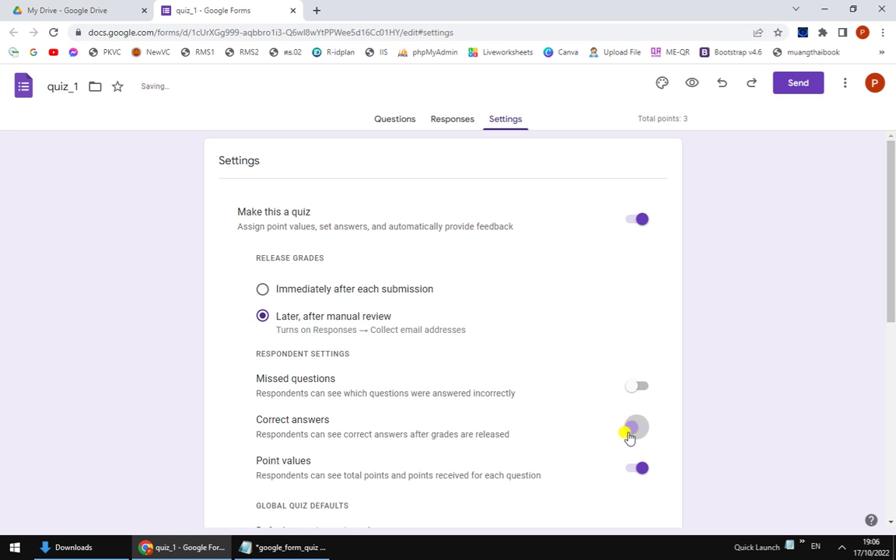
pyautogui.click(627, 469)
# Limit the quiz to 1 response per respondent in the response settings.
pyautogui.scroll(-3, 738, 455)
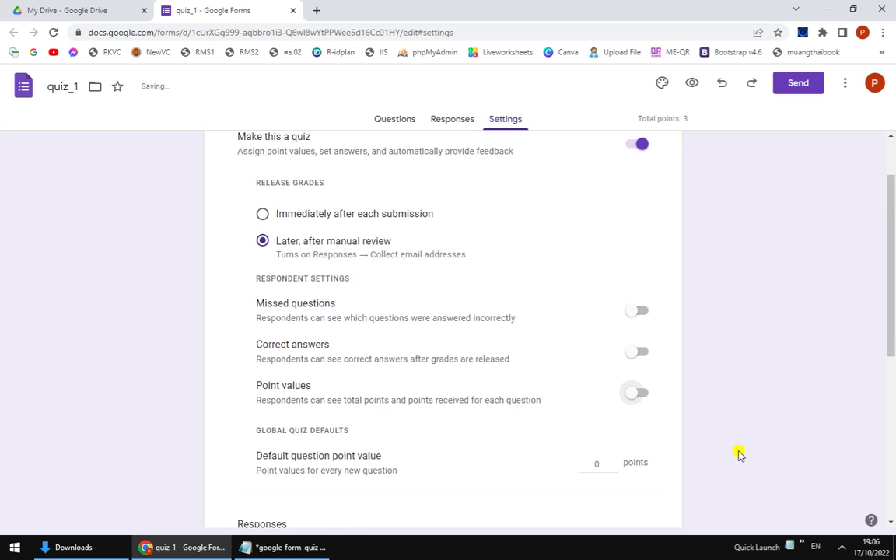
pyautogui.scroll(-2, 739, 454)
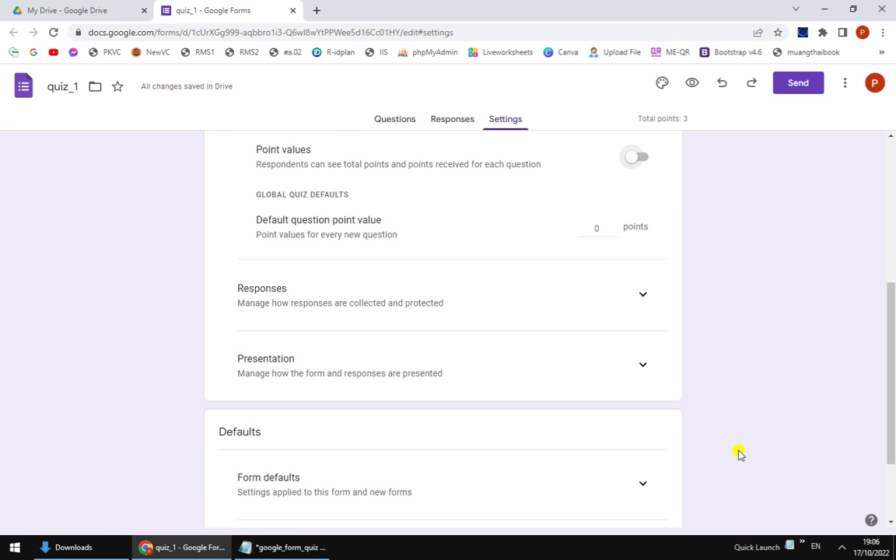
pyautogui.click(644, 299)
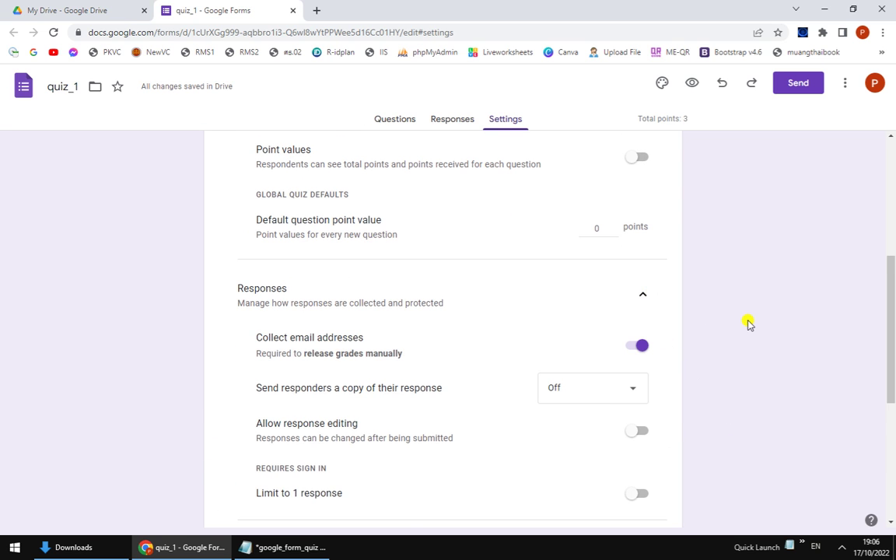
pyautogui.scroll(-1, 746, 322)
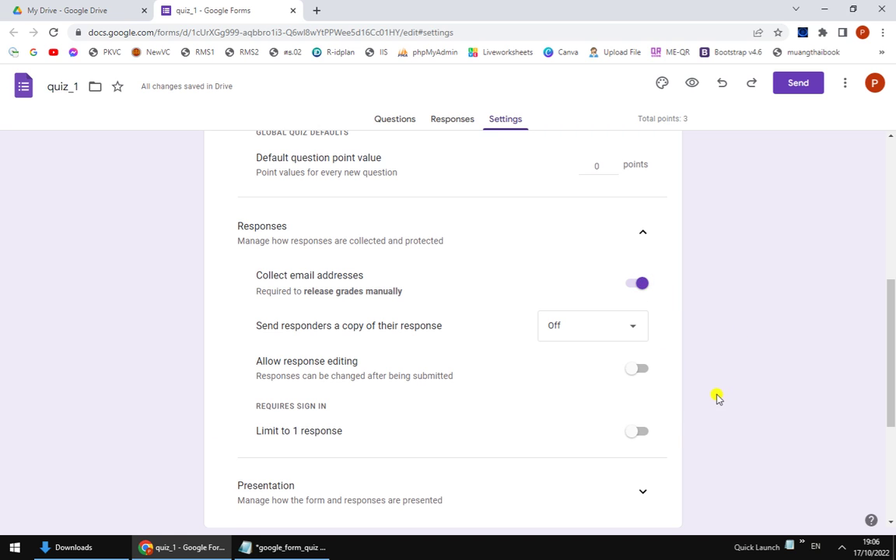
pyautogui.click(639, 432)
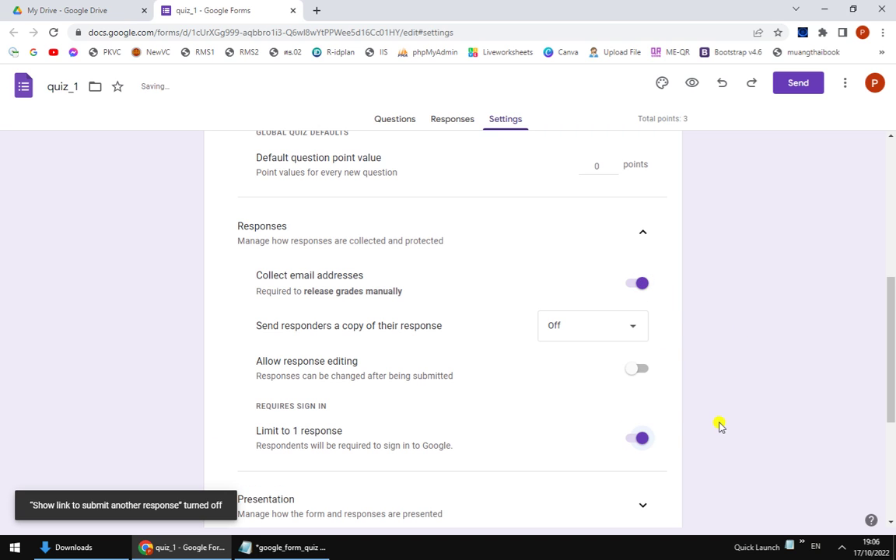
# Review the presentation settings, the form defaults and the question defaults of the quiz.
pyautogui.scroll(-1, 719, 426)
pyautogui.click(643, 442)
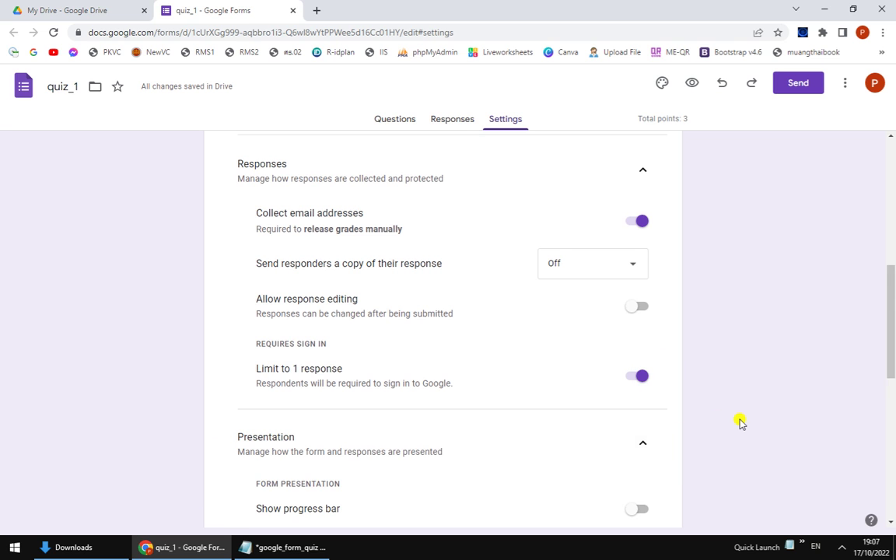
pyautogui.scroll(-2, 740, 420)
pyautogui.scroll(-4, 740, 423)
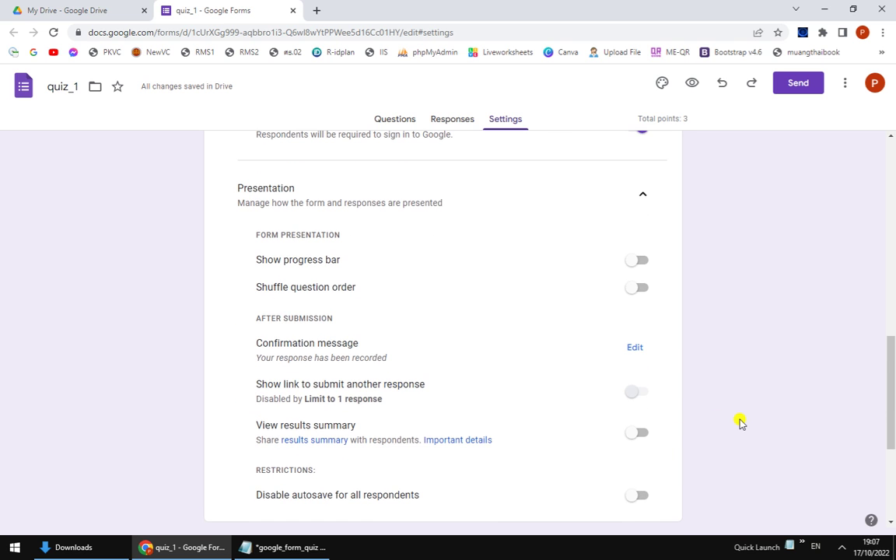
pyautogui.click(642, 421)
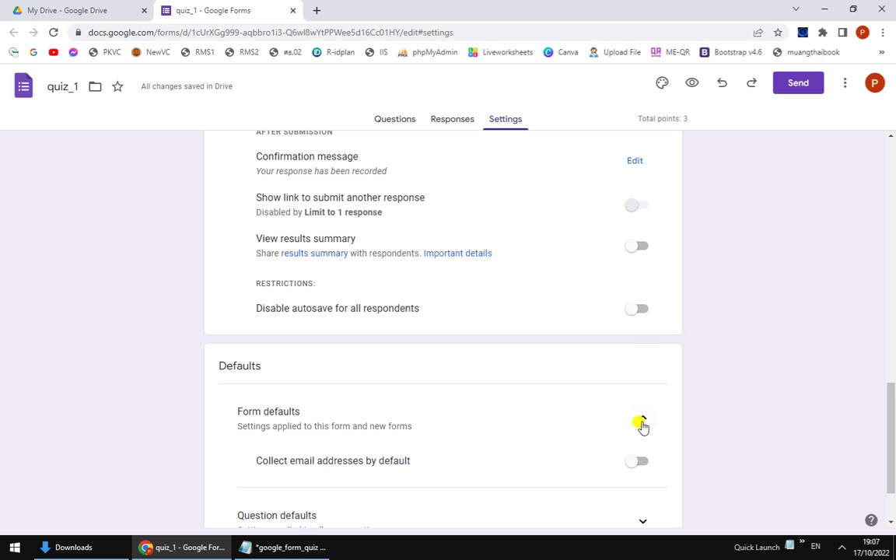
pyautogui.scroll(-1, 728, 416)
pyautogui.click(645, 437)
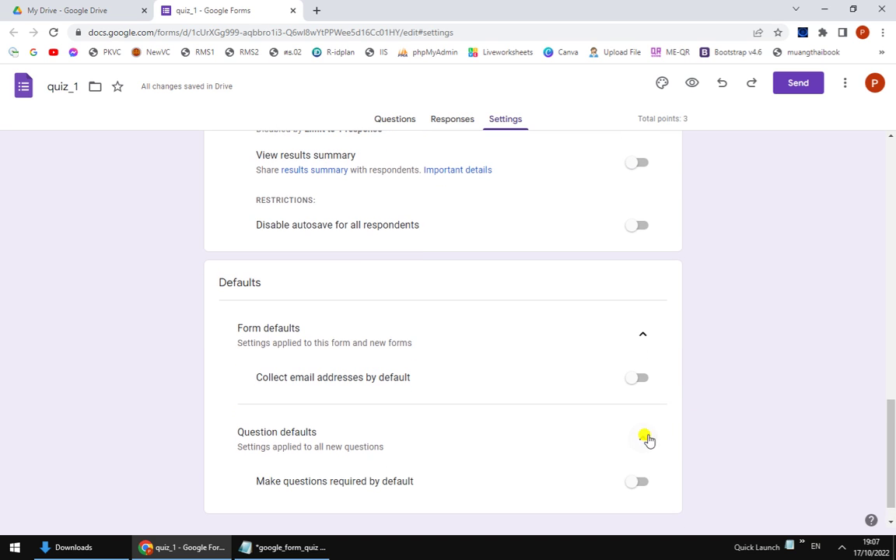
pyautogui.scroll(-1, 766, 418)
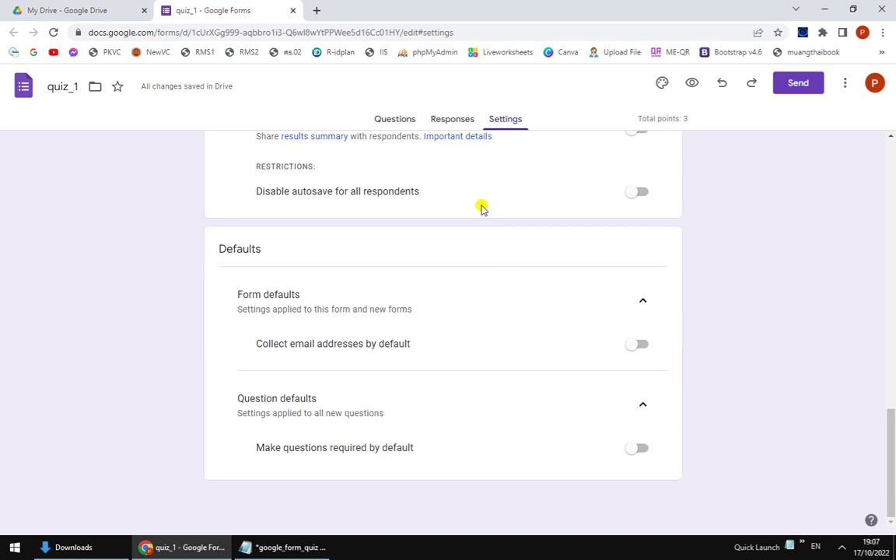
# Create a new spreadsheet named "quiz_1 (Responses)" as the response destination and return to the form.
pyautogui.click(461, 123)
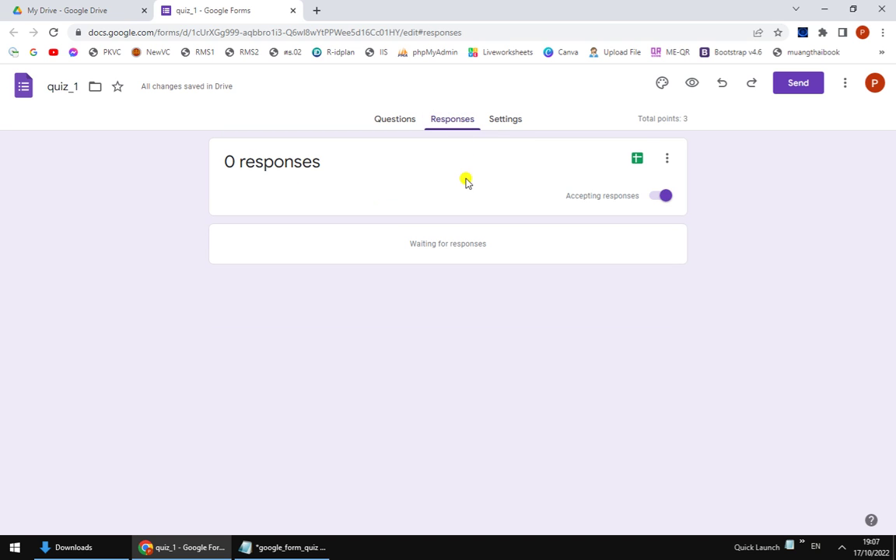
pyautogui.click(637, 161)
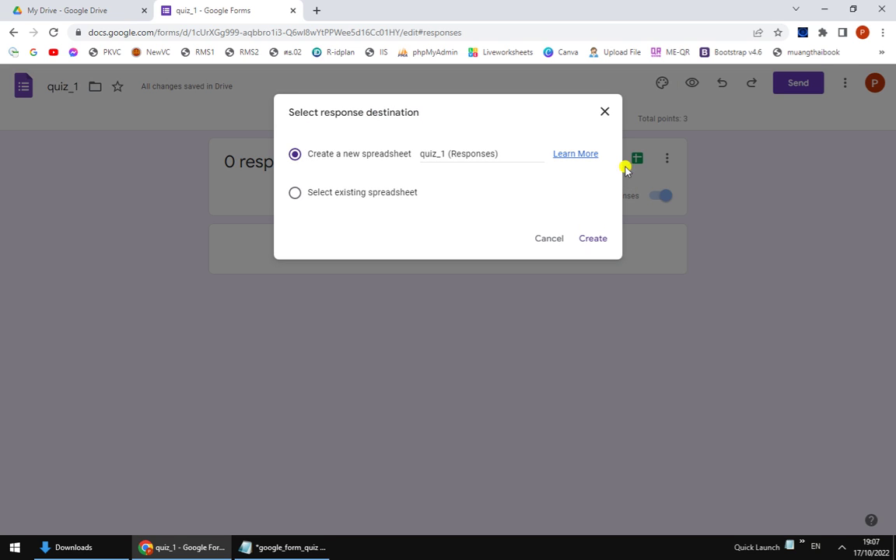
pyautogui.click(593, 238)
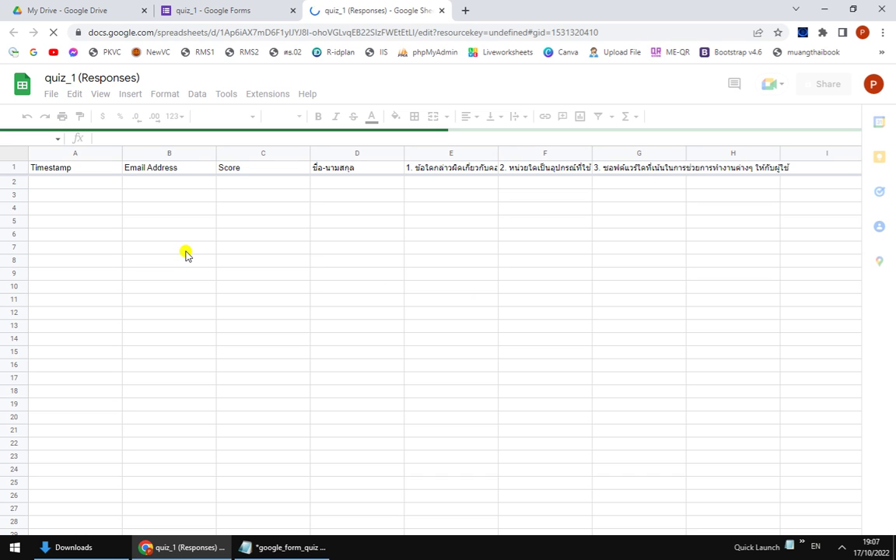
pyautogui.click(239, 10)
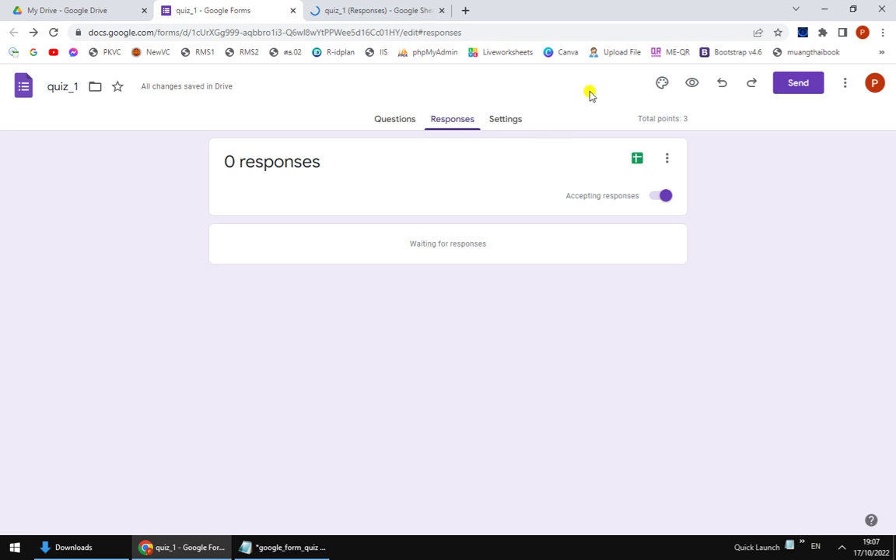
# Preview the quiz as a respondent and fill in the account's e-mail address and the respondent's full name.
pyautogui.click(691, 84)
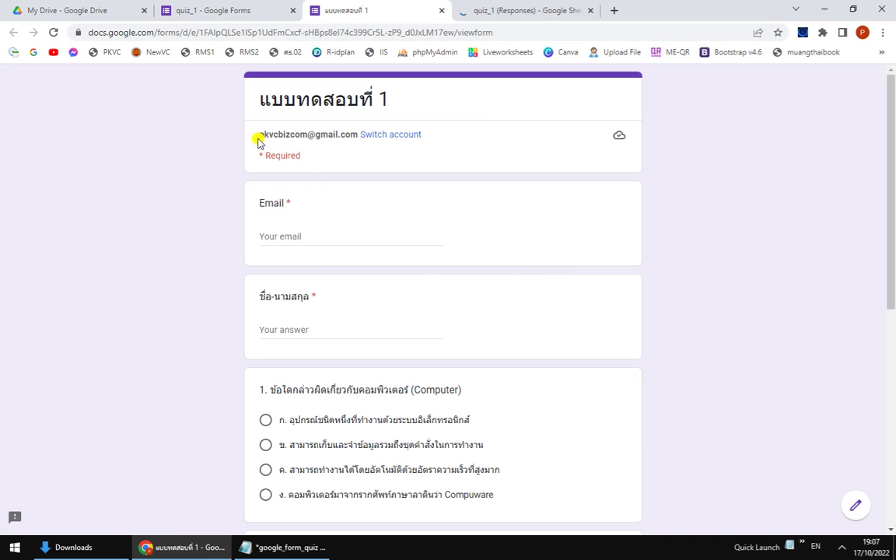
pyautogui.moveTo(261, 129); pyautogui.dragTo(344, 131)
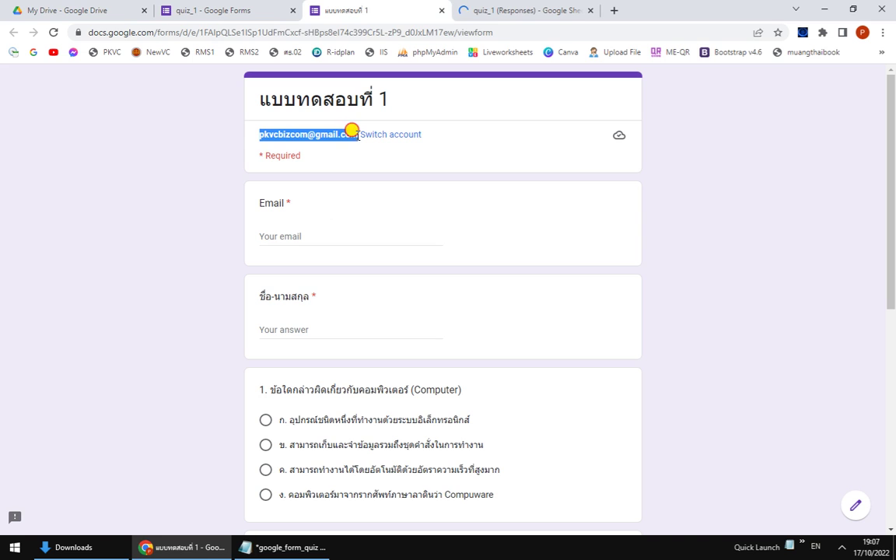
pyautogui.hotkey('ctrl', 'v')
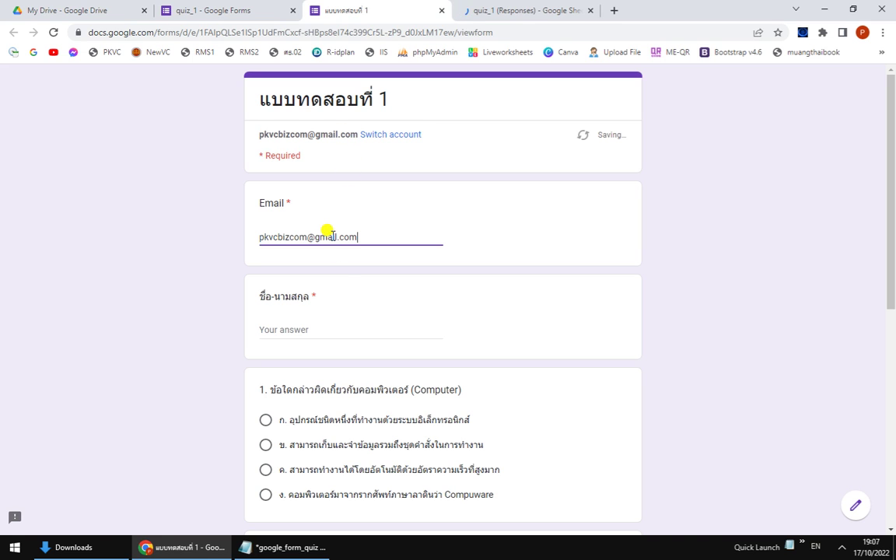
pyautogui.click(324, 327)
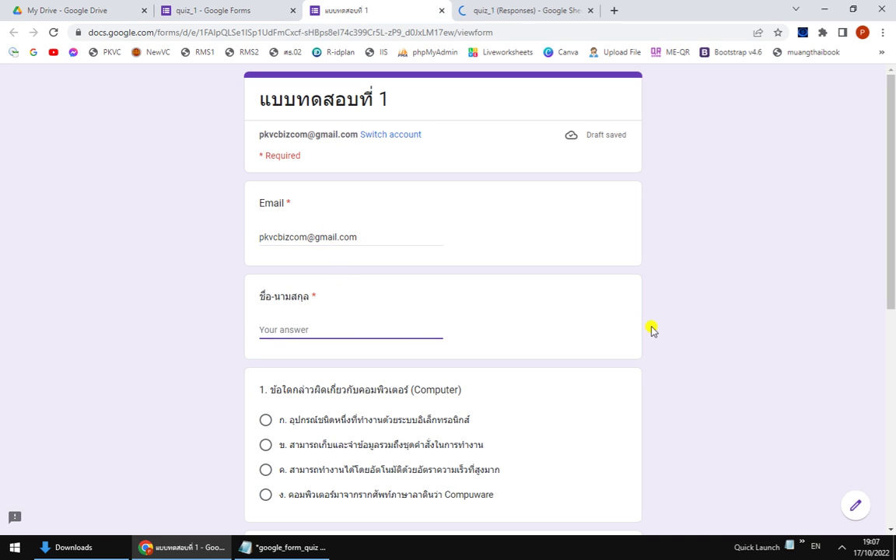
pyautogui.write('นาย สมชาย เรียนดี')
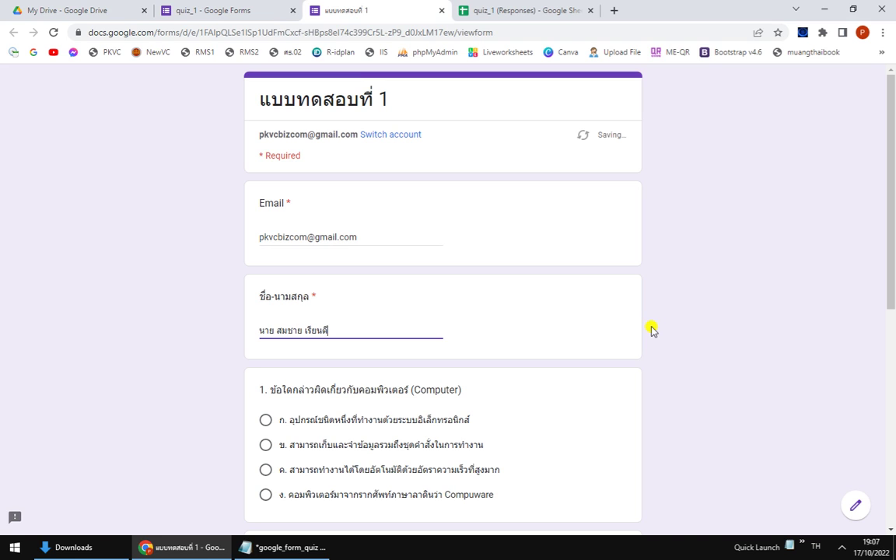
pyautogui.click(662, 332)
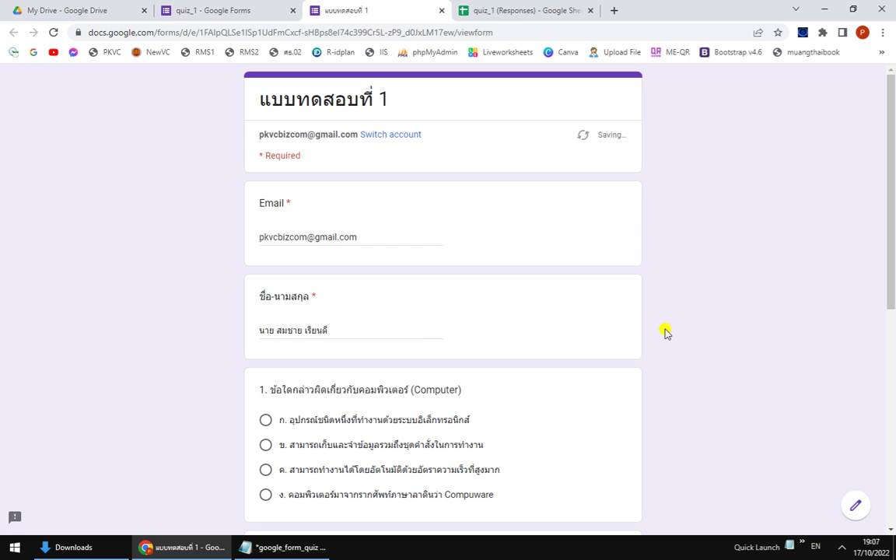
# Answer question 1 with option ง, question 2 with option ข and question 3 with option ข, and submit the quiz.
pyautogui.scroll(-2, 665, 333)
pyautogui.scroll(-2, 665, 332)
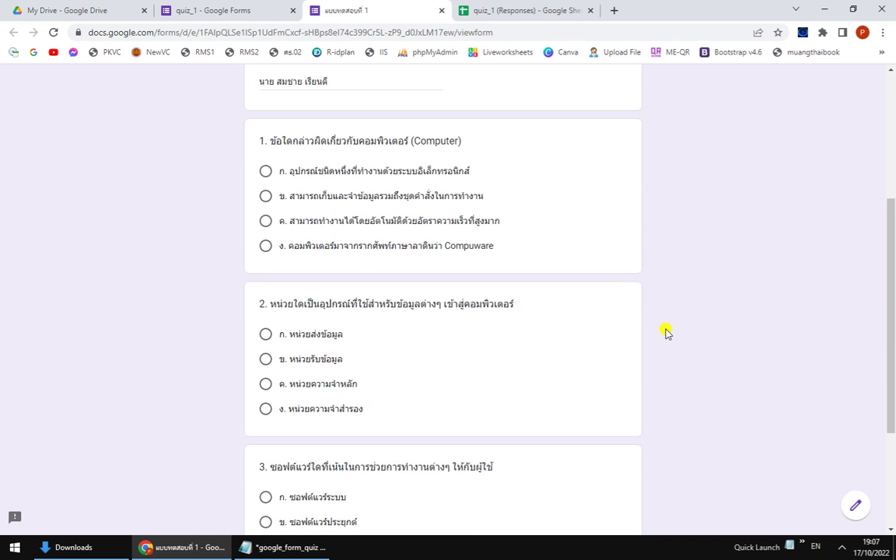
pyautogui.scroll(-1, 665, 332)
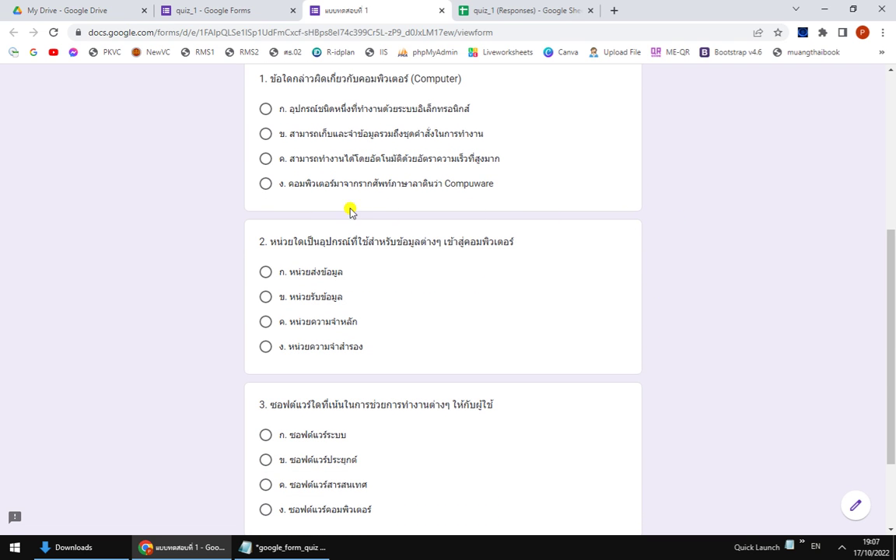
pyautogui.click(266, 183)
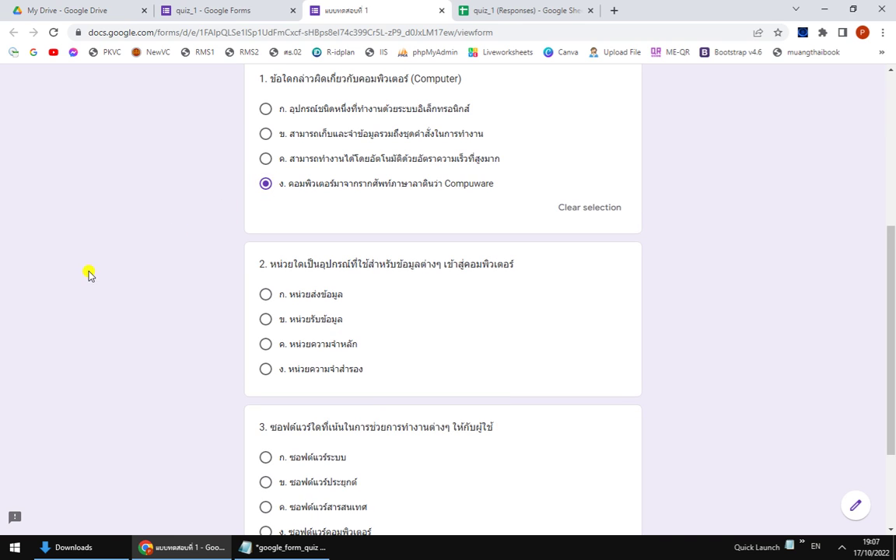
pyautogui.click(266, 319)
pyautogui.scroll(-1, 212, 370)
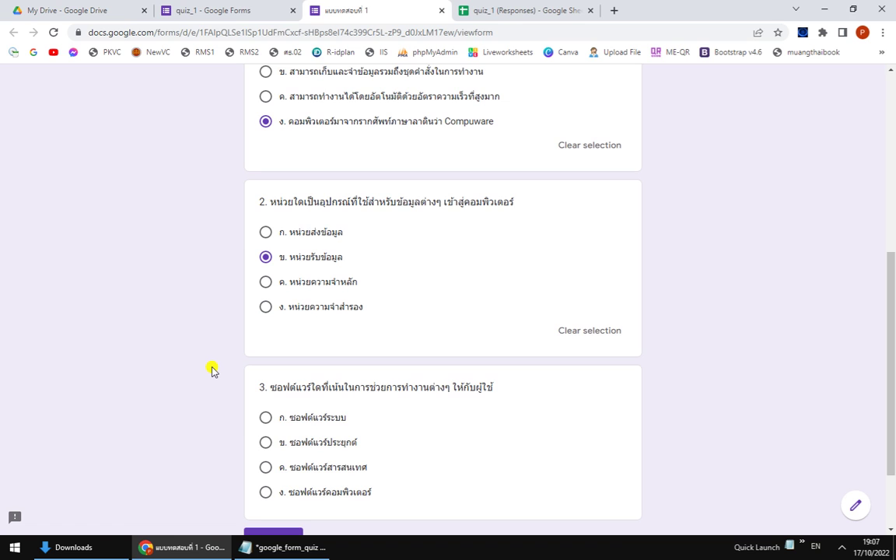
pyautogui.scroll(-1, 212, 370)
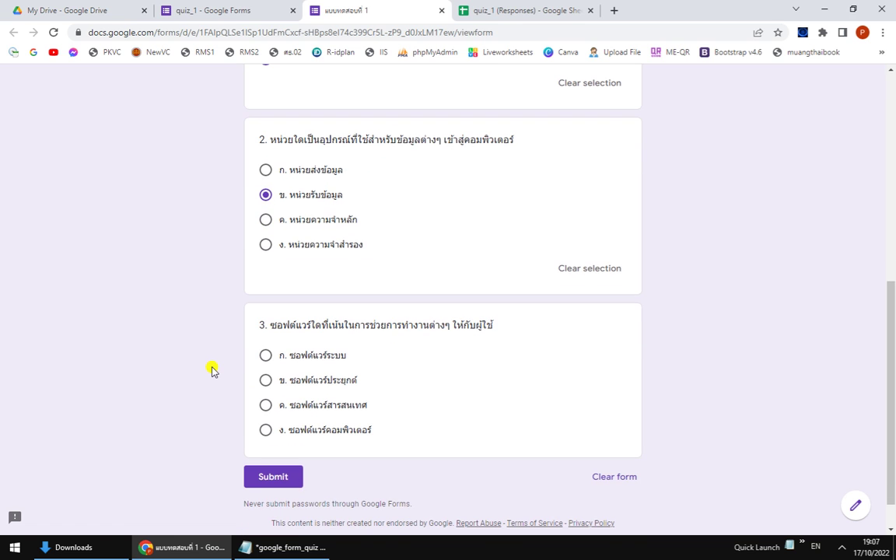
pyautogui.click(265, 380)
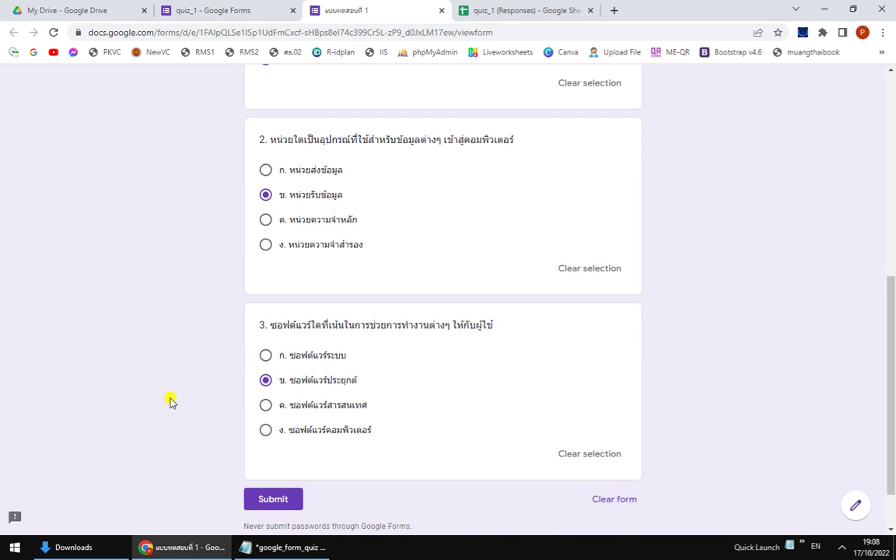
pyautogui.click(262, 502)
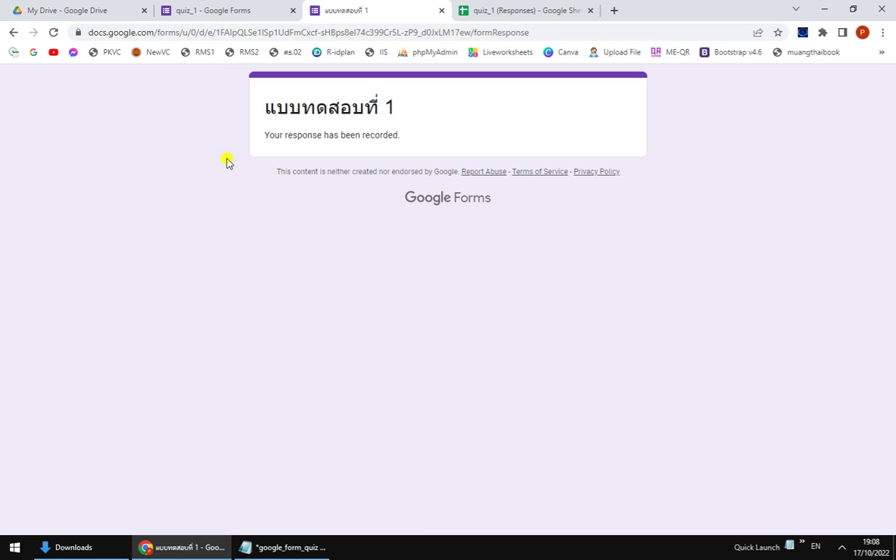
# Review the response summary of quiz_1 in the form editor, from the score insights through the chart for question 3.
pyautogui.click(235, 10)
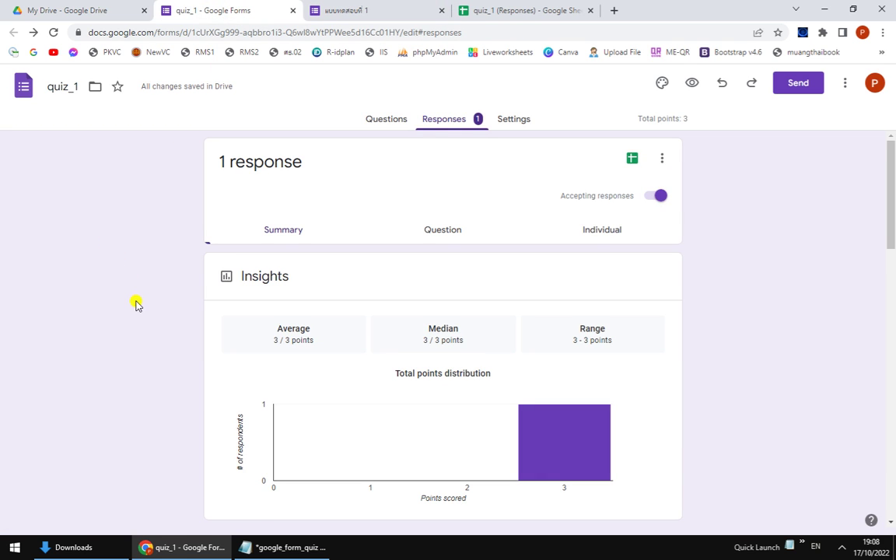
pyautogui.scroll(-4, 135, 304)
pyautogui.scroll(-3, 135, 304)
pyautogui.scroll(-3, 137, 310)
pyautogui.scroll(-4, 137, 310)
pyautogui.scroll(-2, 138, 311)
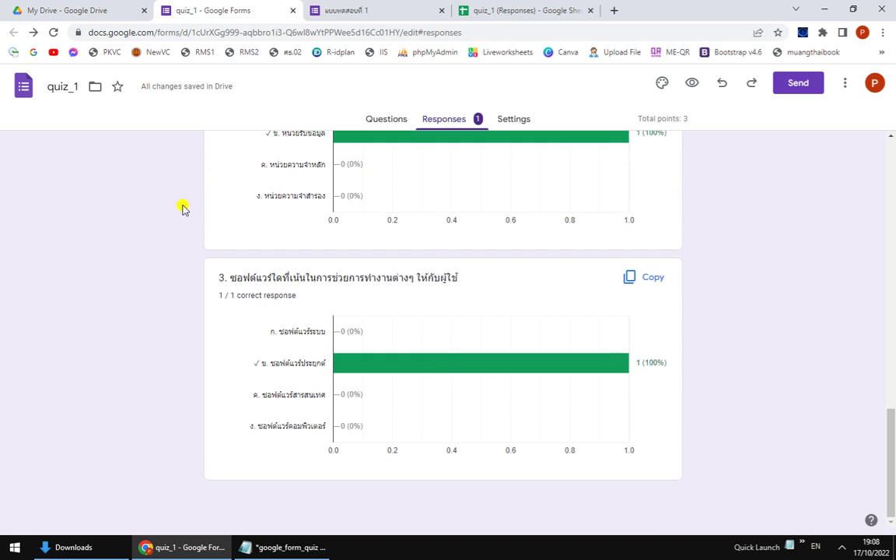
# Check the recorded response in the quiz_1 (Responses) spreadsheet, return to the submission confirmation page and minimize the browser.
pyautogui.click(521, 10)
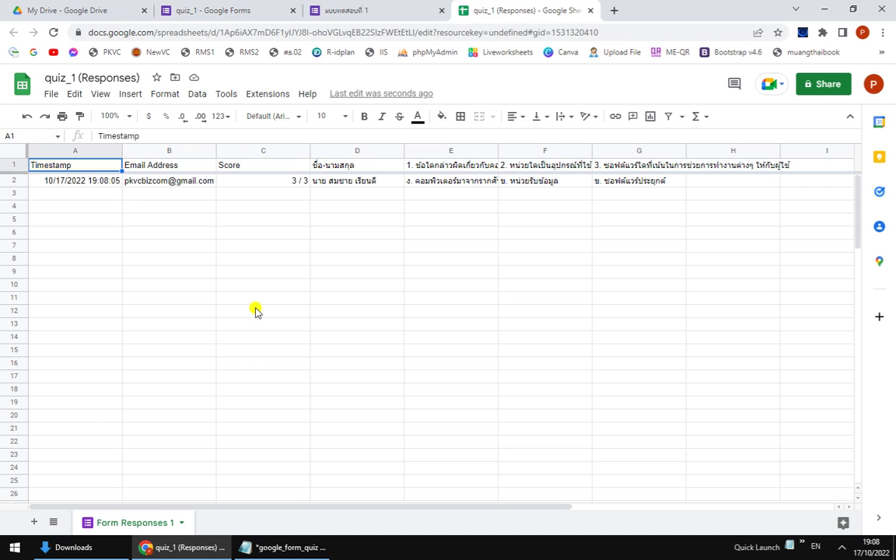
pyautogui.click(367, 11)
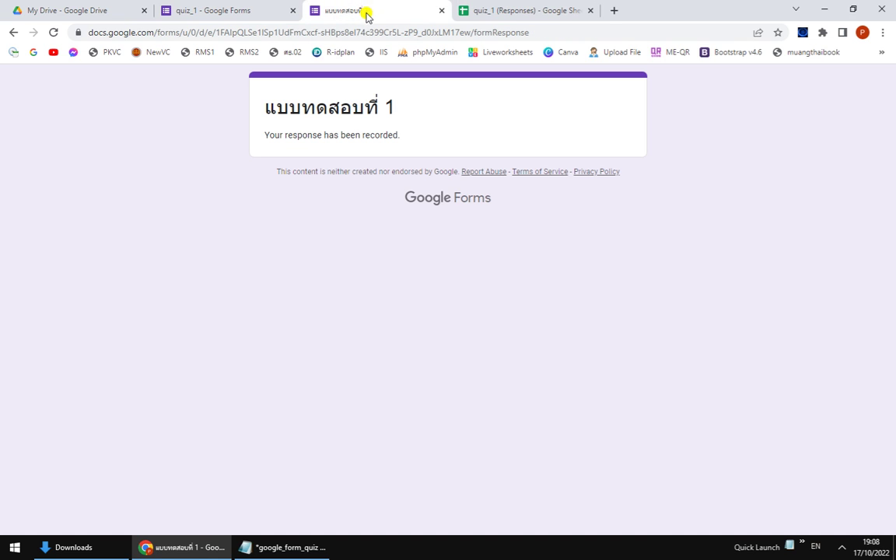
pyautogui.click(174, 545)
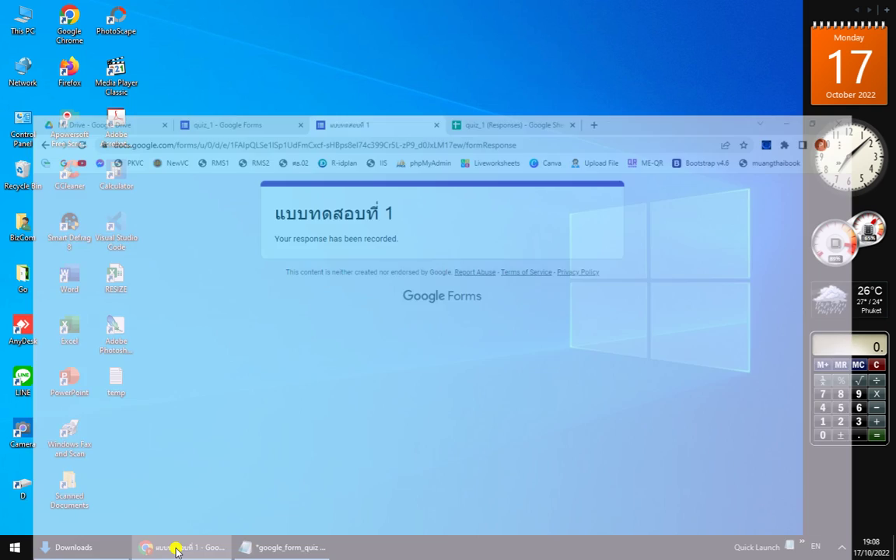